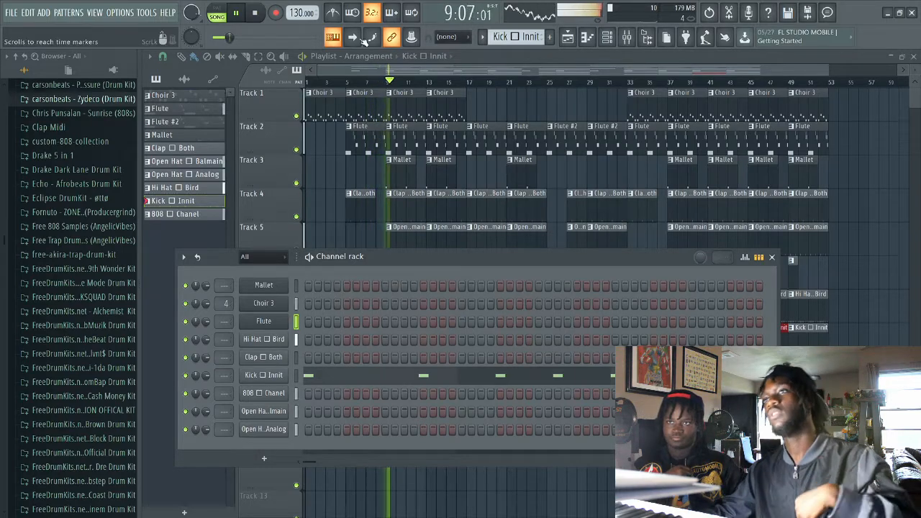
Step: Stop playback and examine the mixer's empty insert tracks 1 to 6, closing the mixer when finished
click(253, 16)
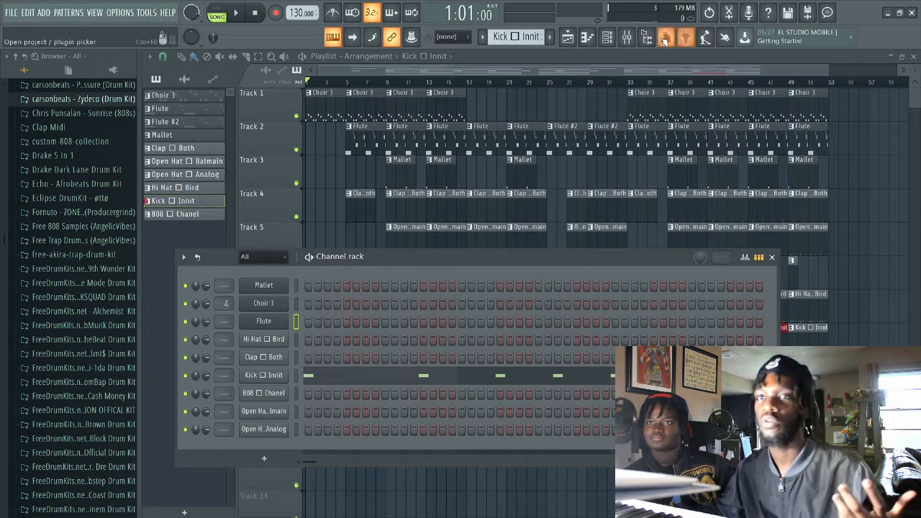
click(627, 38)
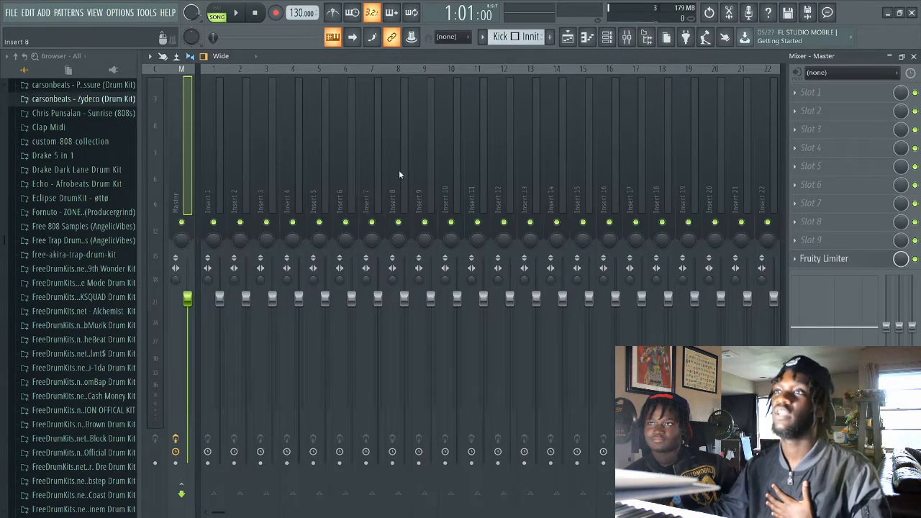
click(214, 181)
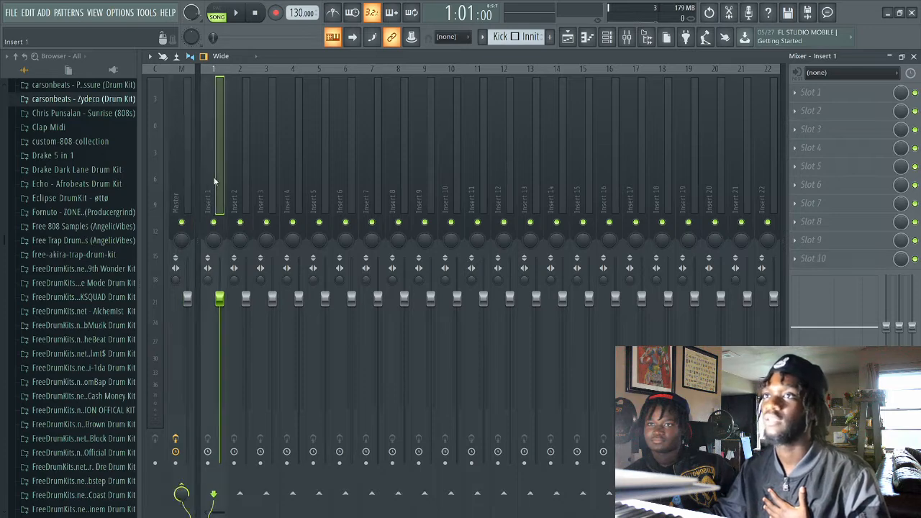
click(239, 157)
click(263, 175)
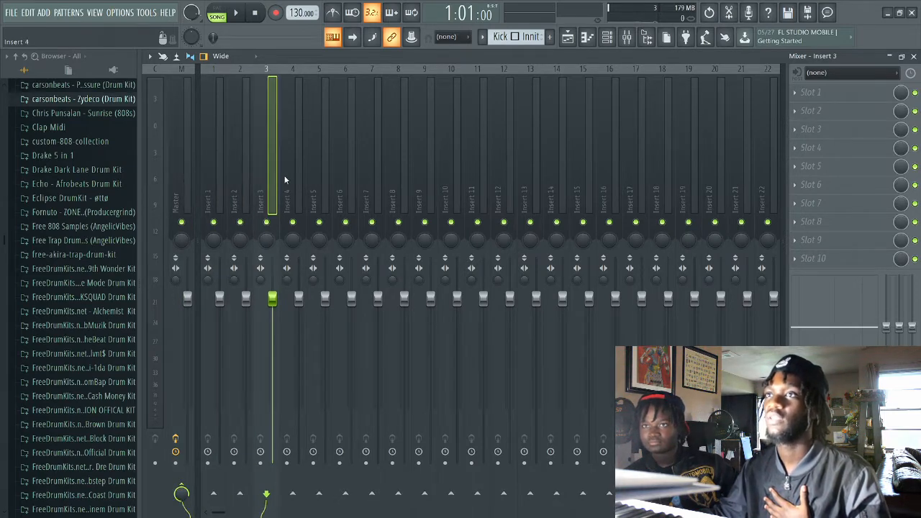
click(292, 181)
click(318, 182)
click(345, 181)
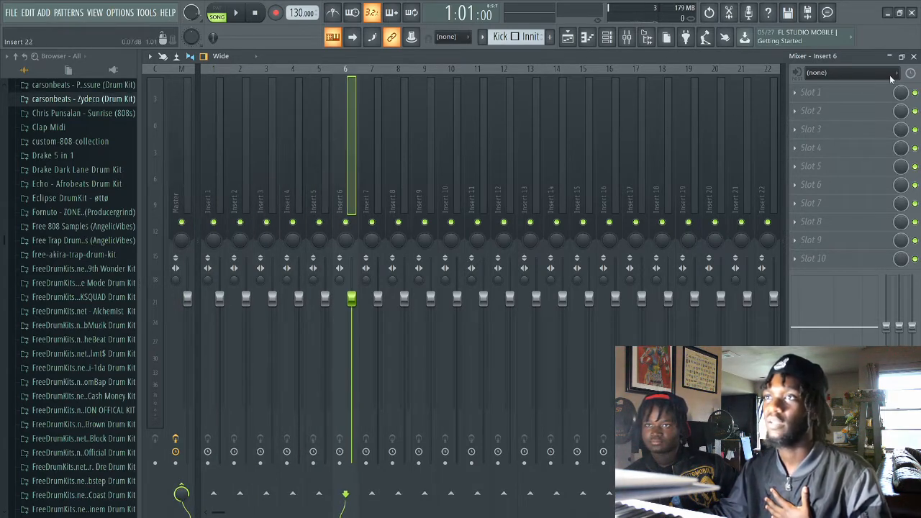
click(913, 57)
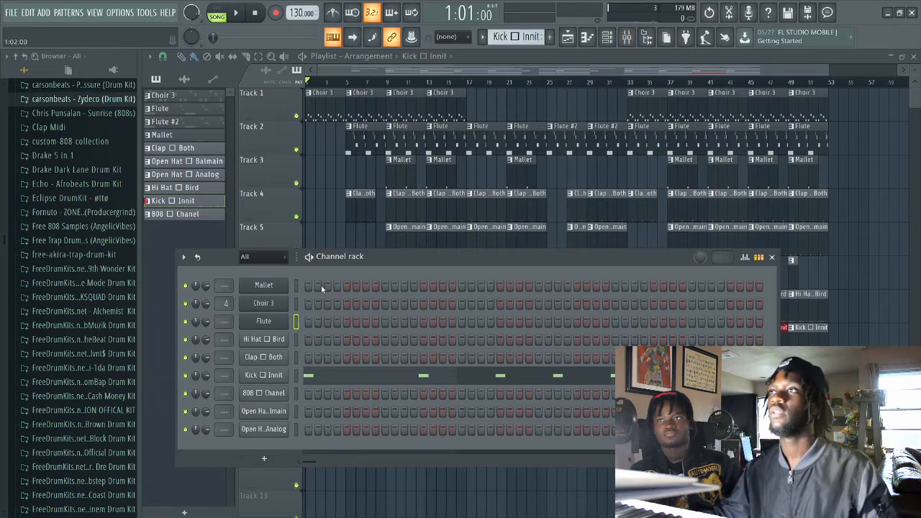
Step: Show the channel rack over the mixer and clear the mixer track assignment of the Choir 3 channel
click(608, 39)
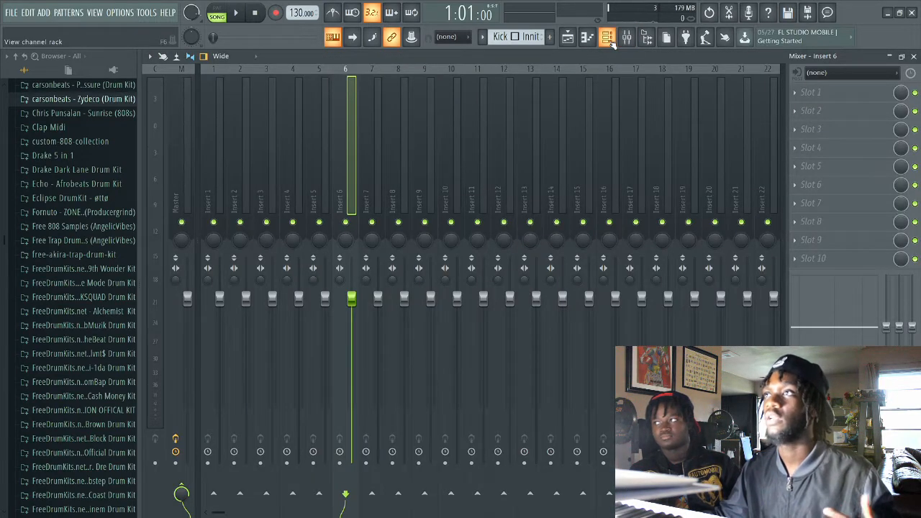
click(608, 38)
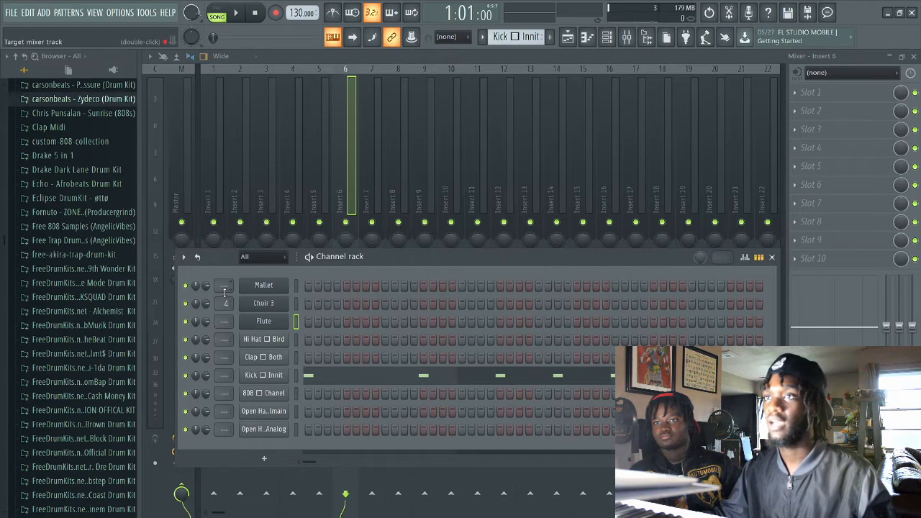
drag(225, 286, 226, 263)
drag(226, 302, 226, 304)
Step: Try routing the Mallet channel to mixer tracks 2 and 6 in its channel settings, and return it to Master
click(271, 286)
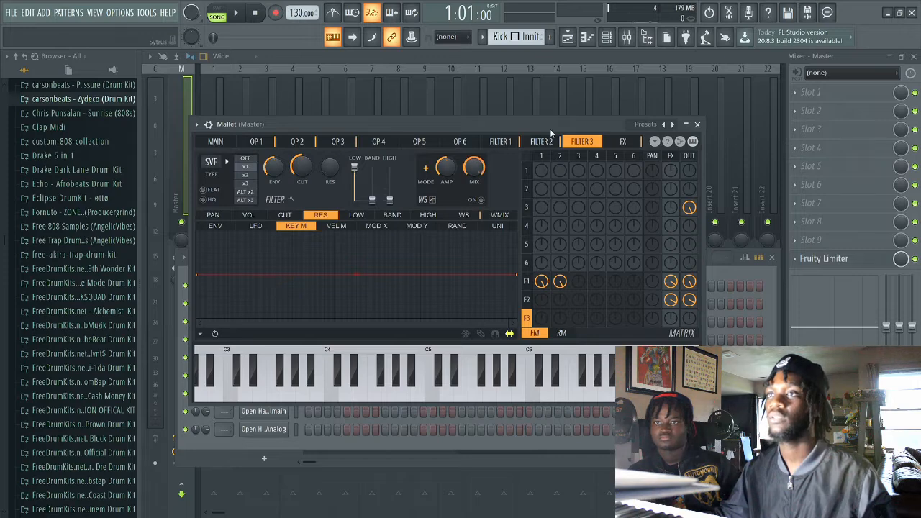
click(209, 125)
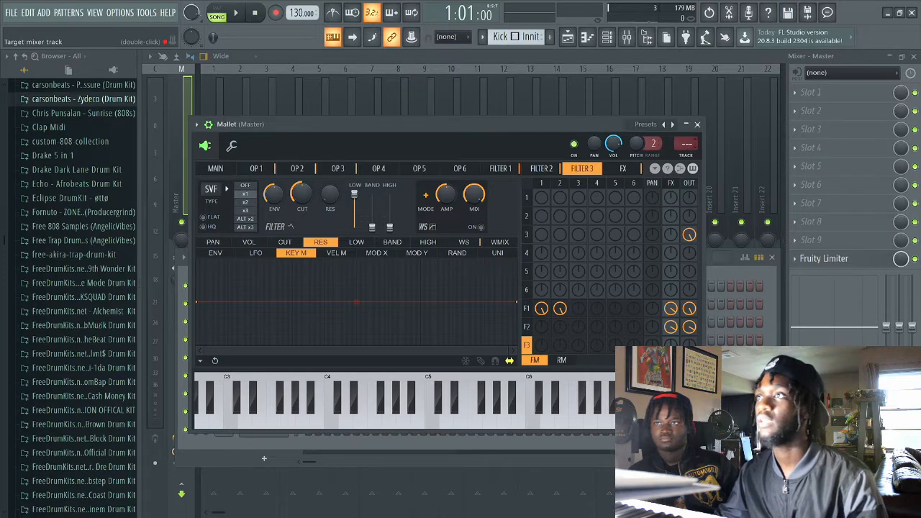
scroll(687, 144, up, 3)
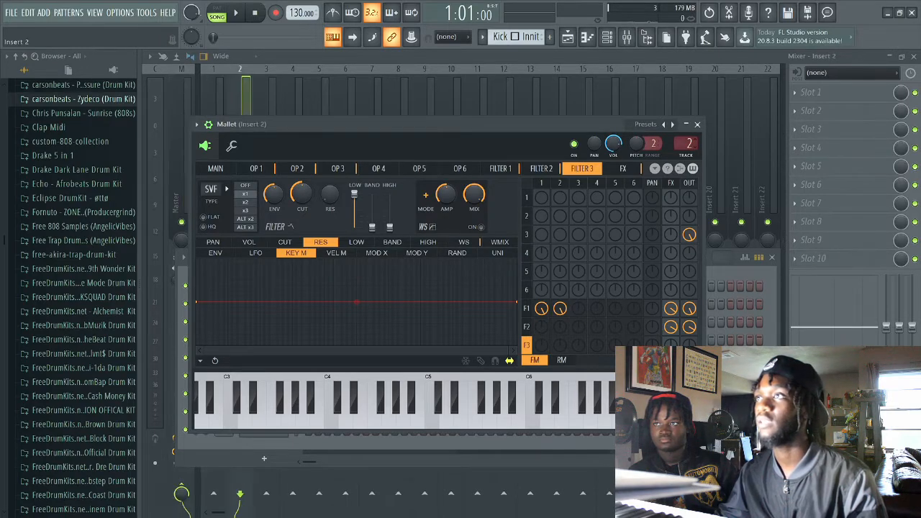
drag(561, 125, 653, 244)
scroll(779, 261, up, 4)
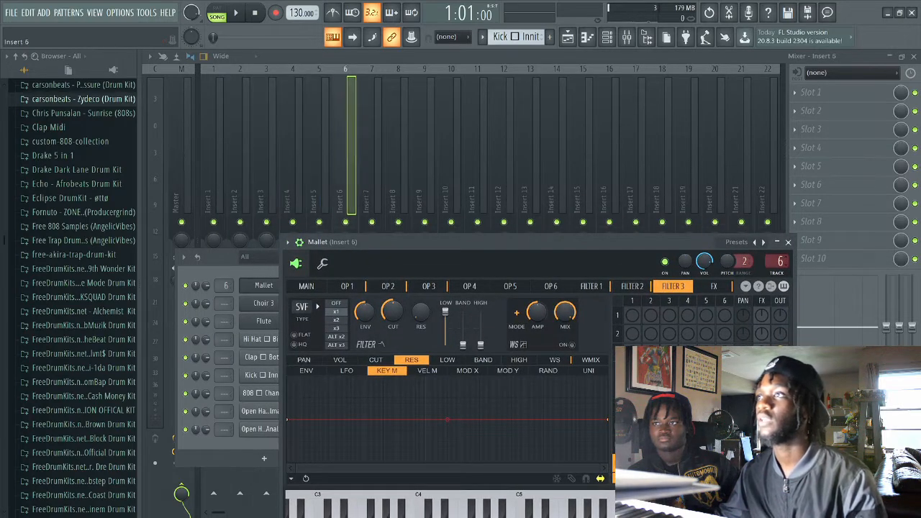
scroll(779, 262, down, 6)
scroll(779, 261, down, 1)
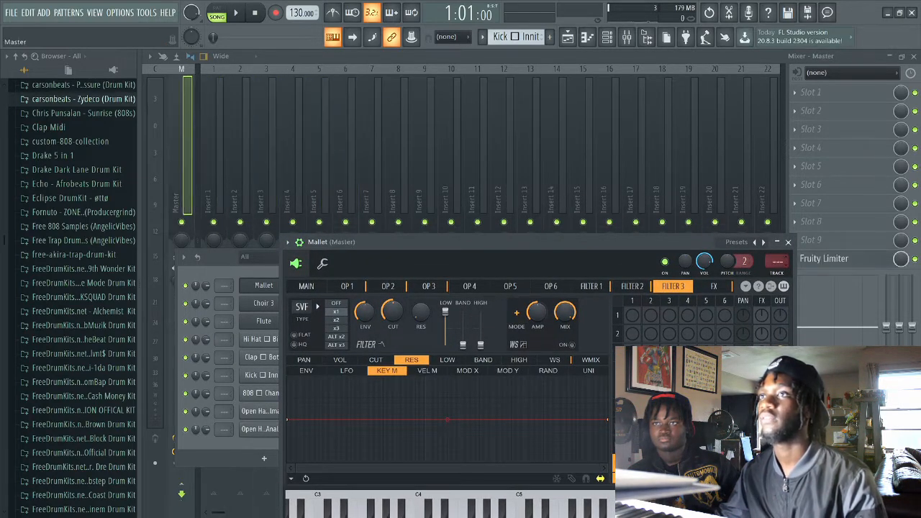
click(788, 242)
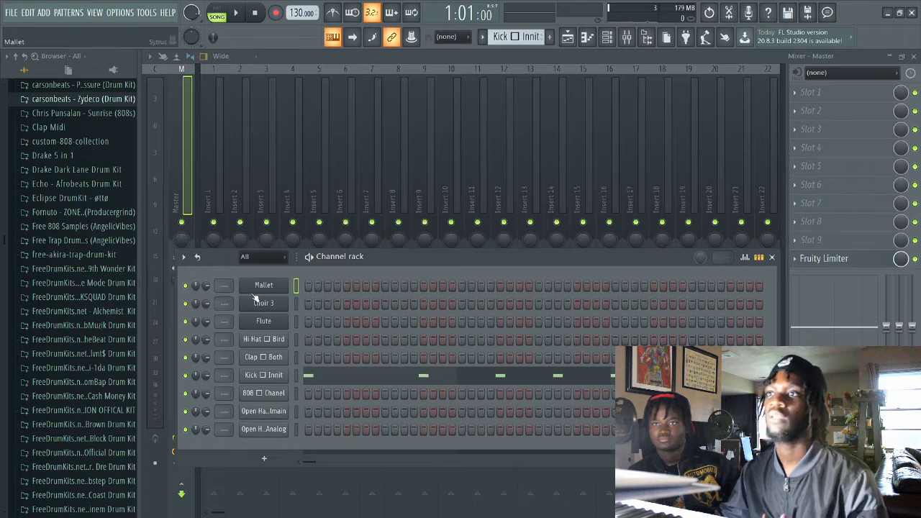
Step: Route all channels in the channel rack to their own mixer tracks 1 to 9 and close the rack
double_click(295, 288)
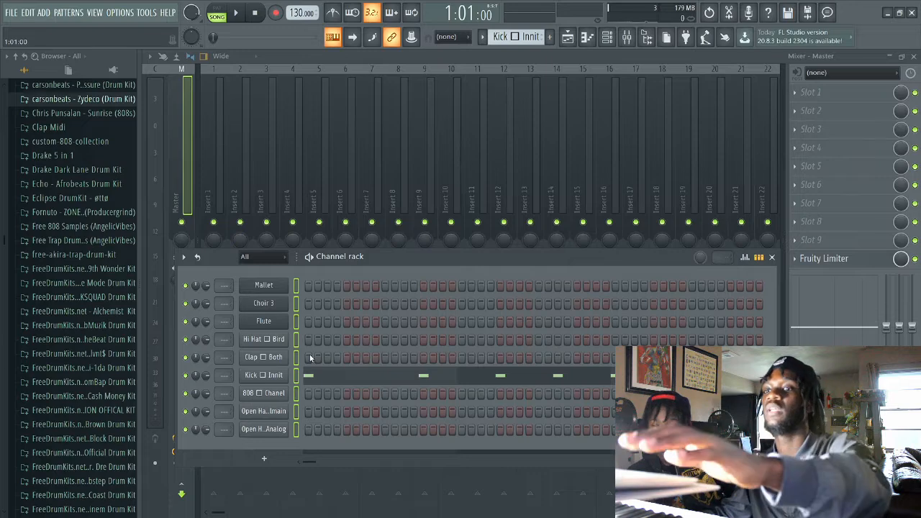
key(ctrl+l)
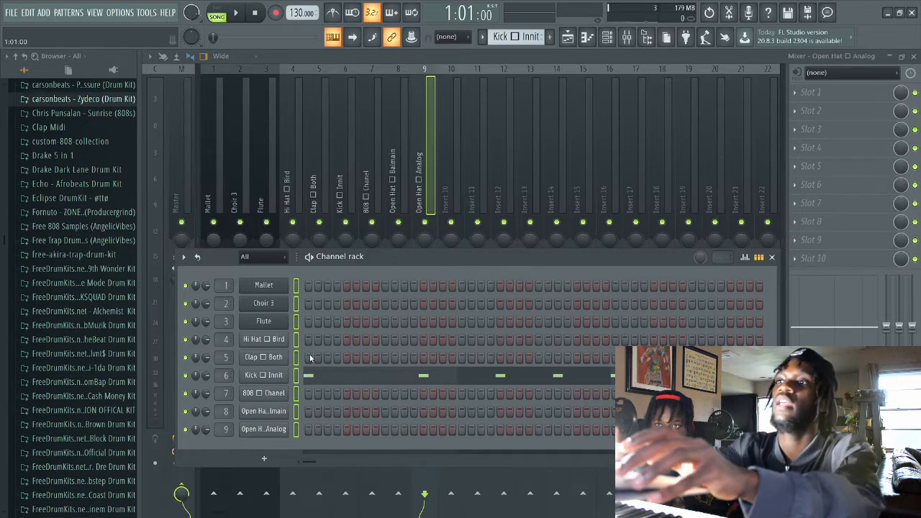
click(772, 258)
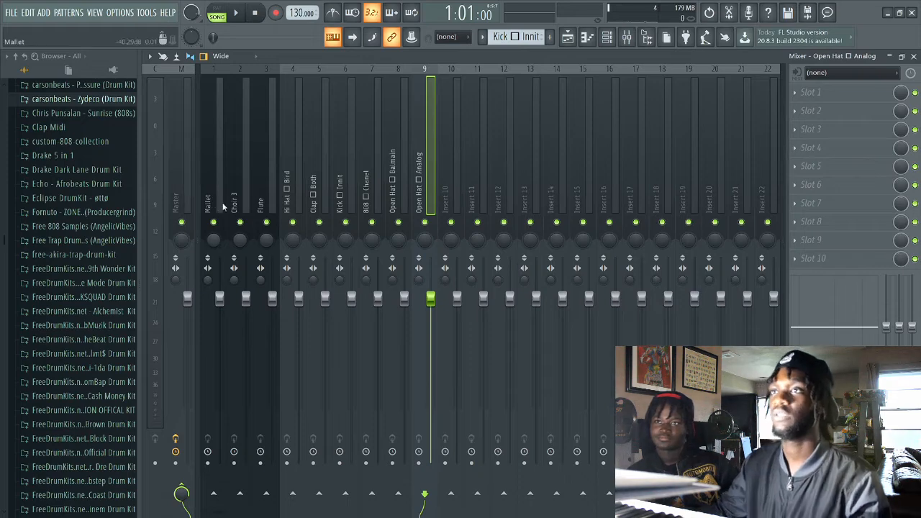
Step: Set a playlist loop selection from bar 13 to bar 17 and play it briefly
key(F5)
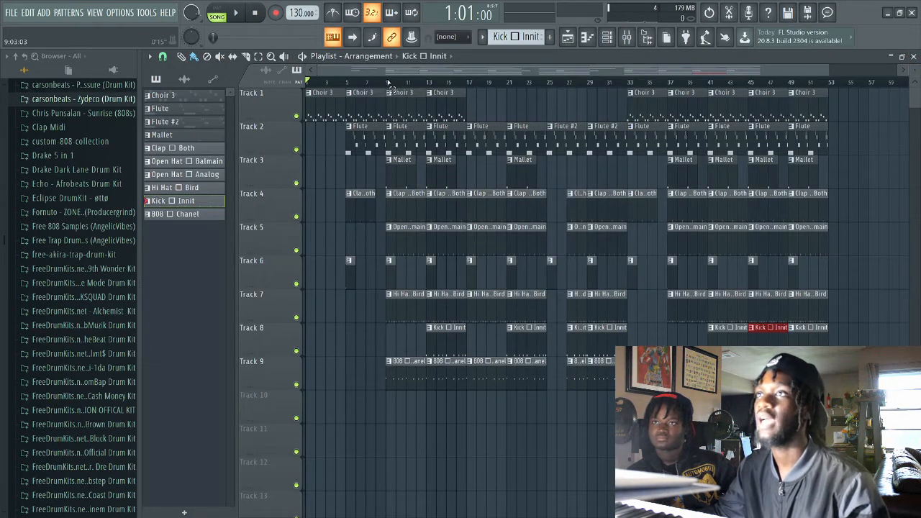
drag(389, 82, 467, 97)
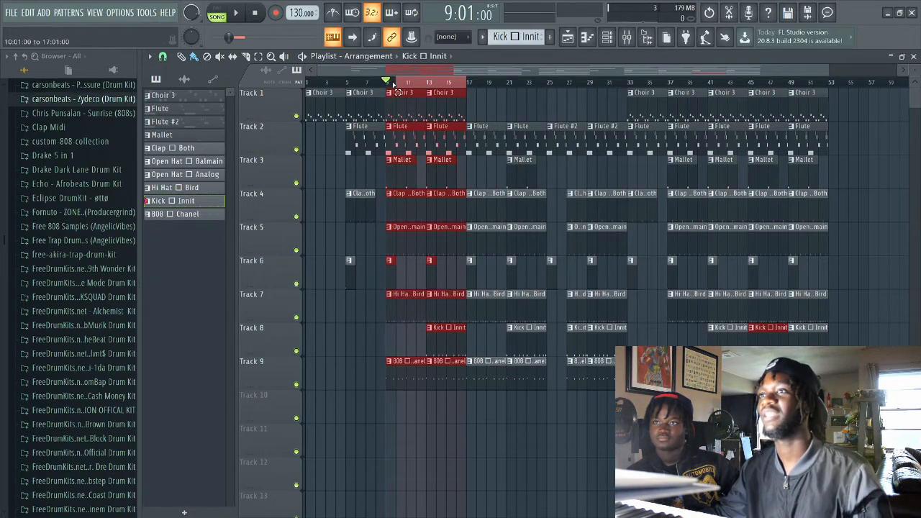
click(427, 87)
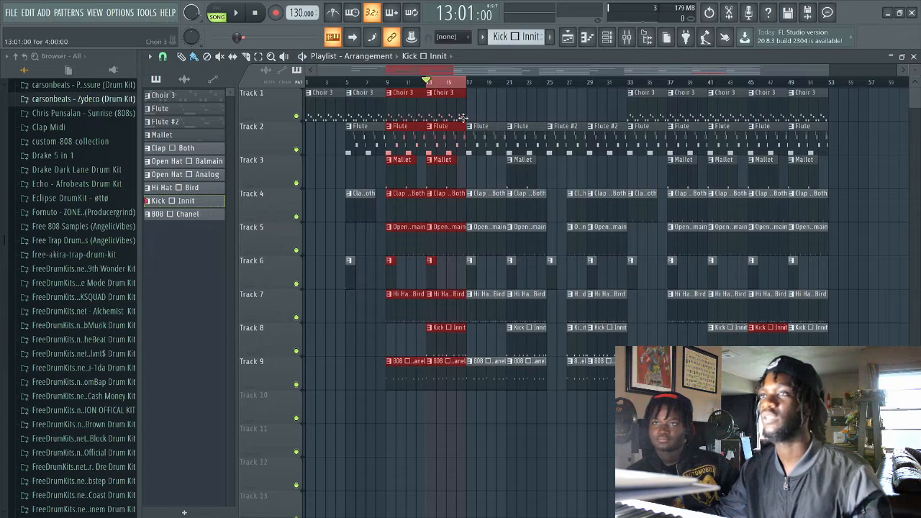
key(space)
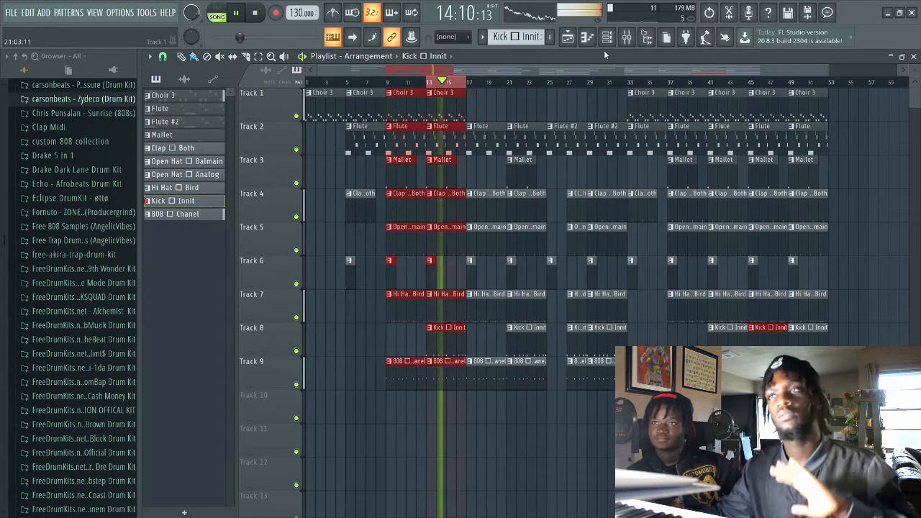
key(space)
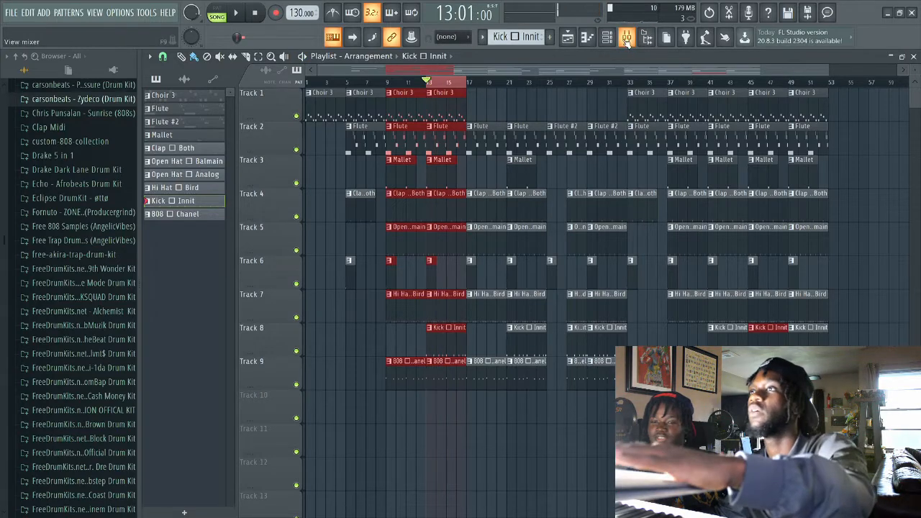
Step: Play the looped section with the mixer open and watch the levels of the routed tracks
click(627, 37)
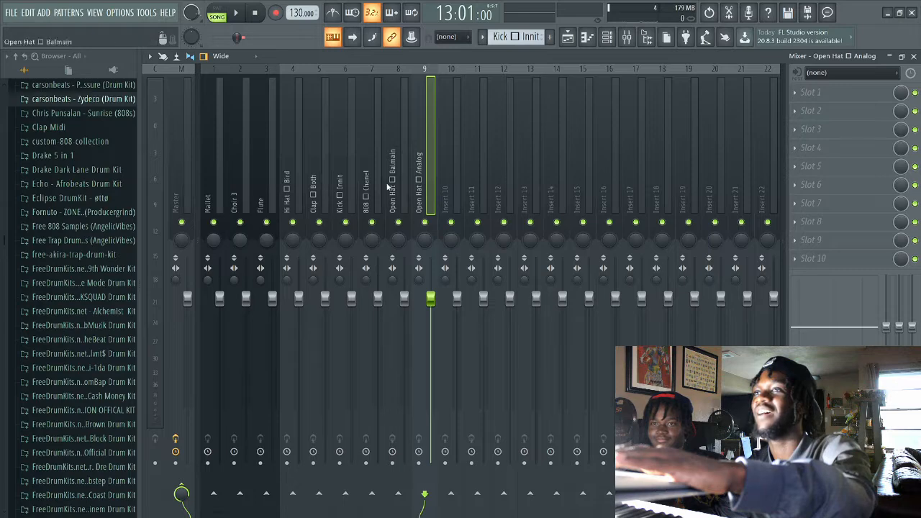
key(space)
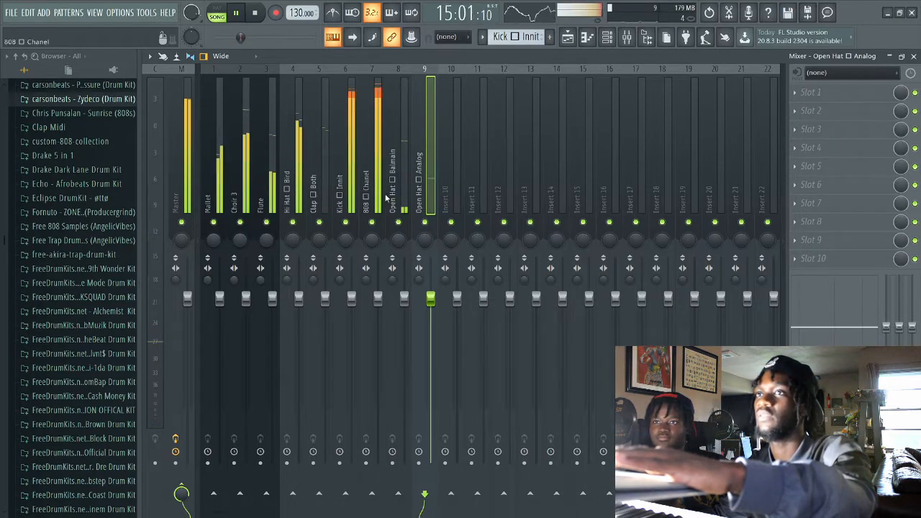
key(space)
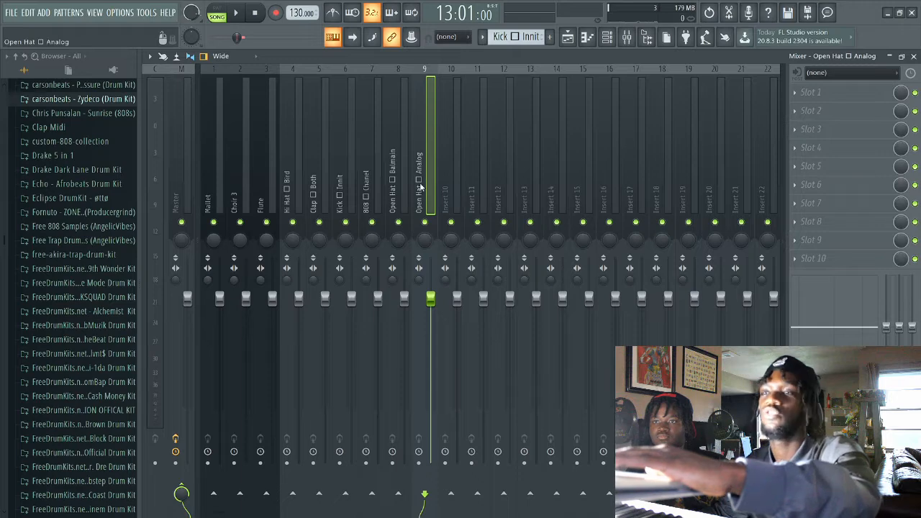
Step: Go through the named mixer tracks from Mallet to Open Hat Analog, and revisit Mallet, Choir 3 and Flute
click(220, 184)
click(248, 188)
click(274, 187)
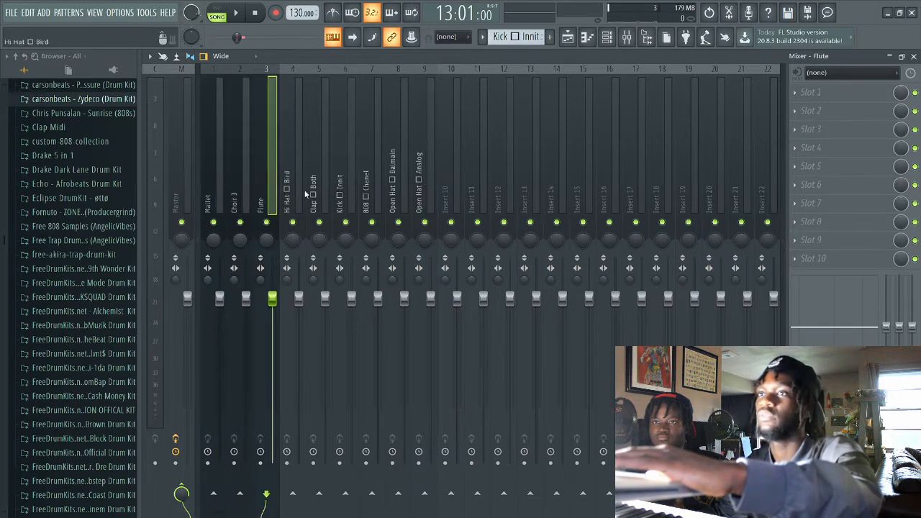
click(325, 185)
click(362, 185)
click(392, 186)
click(424, 186)
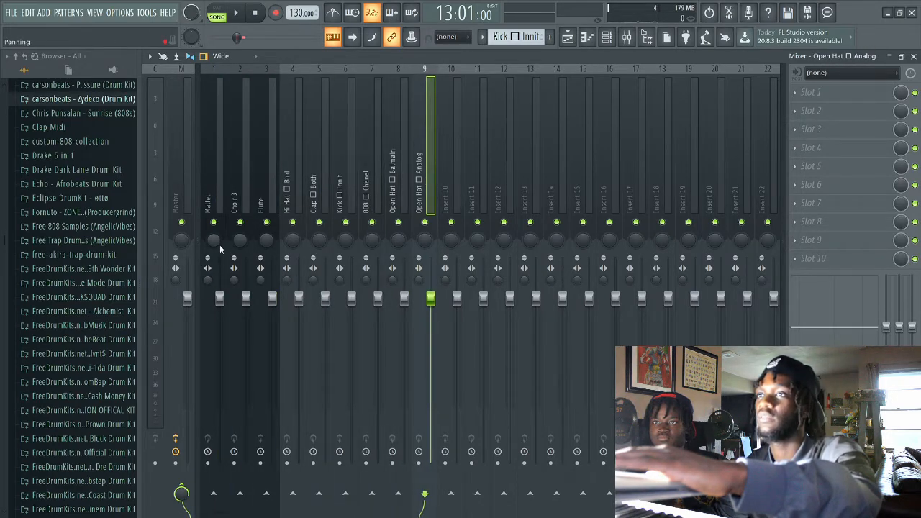
click(222, 157)
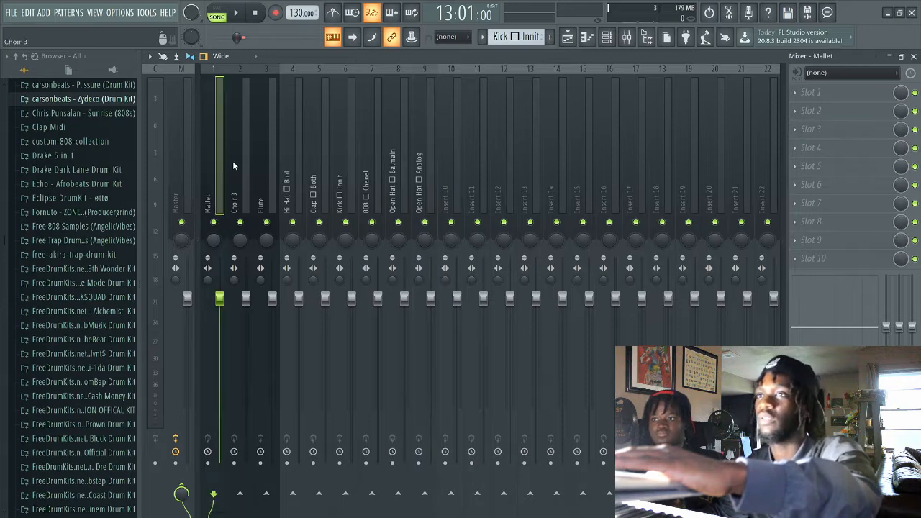
click(245, 159)
click(272, 164)
Step: Play the loop and briefly mute and unmute the Choir 3 and Flute mixer tracks
key(space)
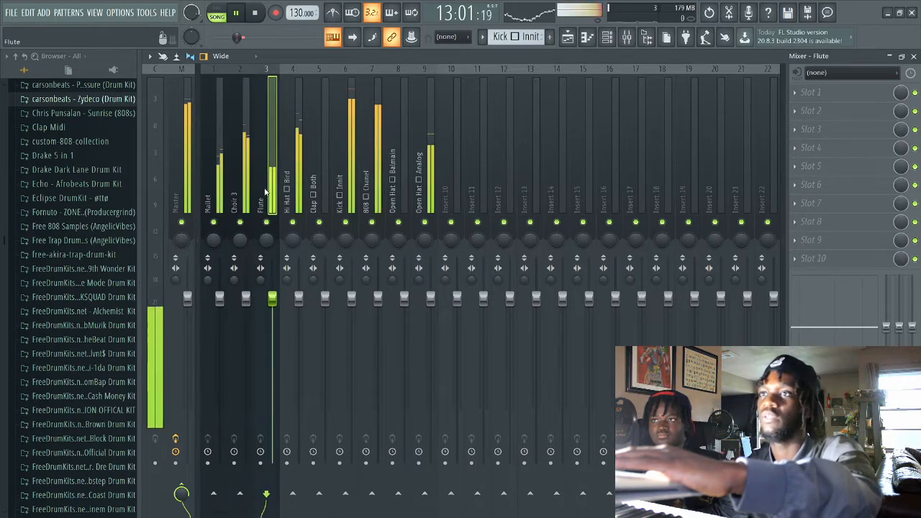
click(240, 223)
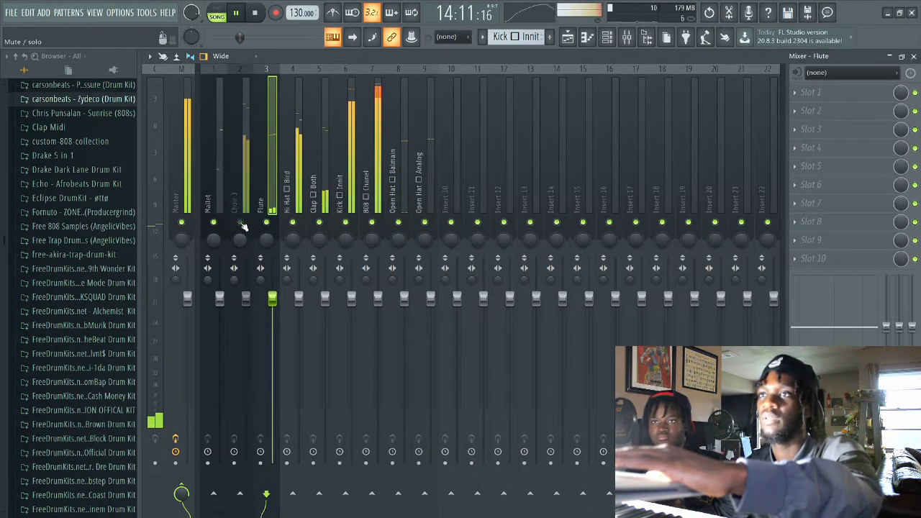
click(240, 223)
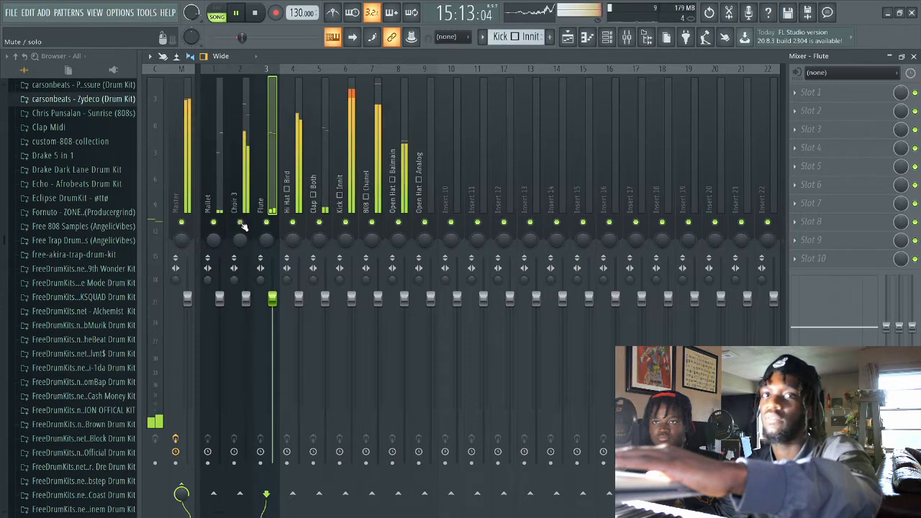
click(266, 223)
click(266, 223)
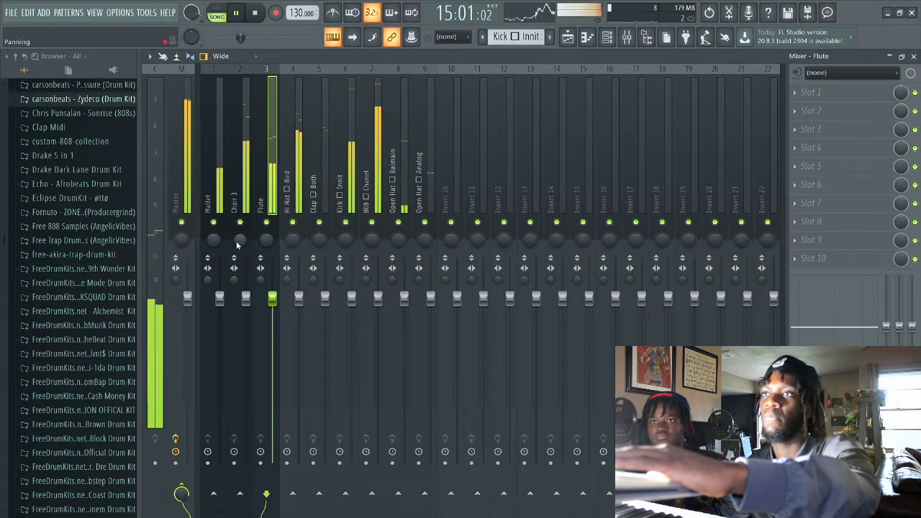
Step: Try panning the Choir 3 mixer track fully left and fully right, and return it to centre
drag(237, 244, 238, 288)
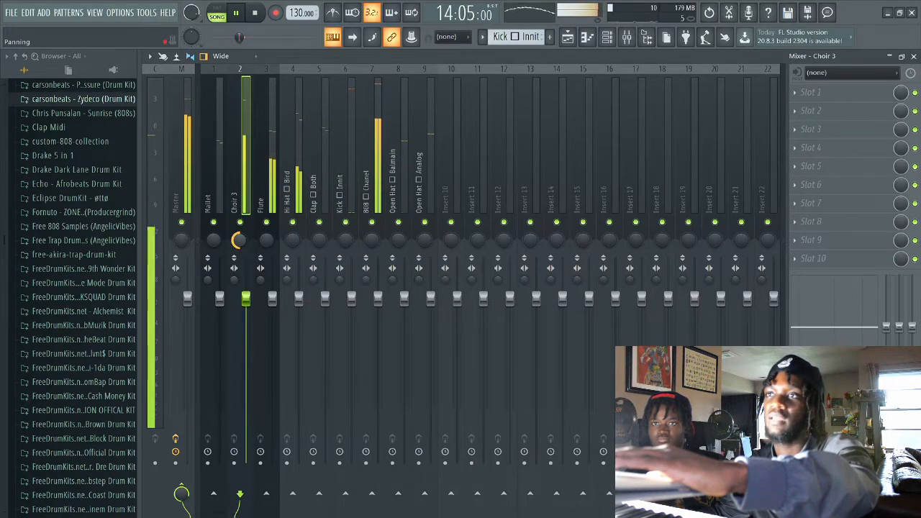
drag(240, 240, 240, 195)
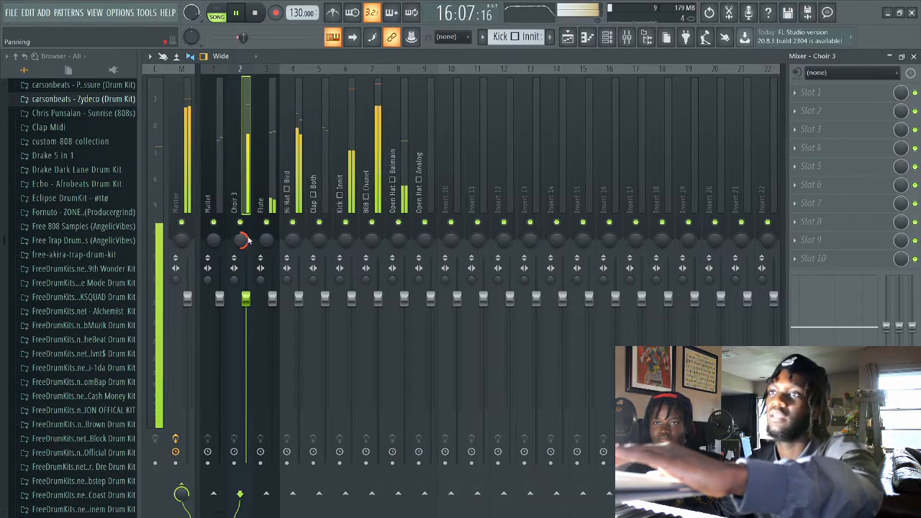
drag(243, 243, 269, 259)
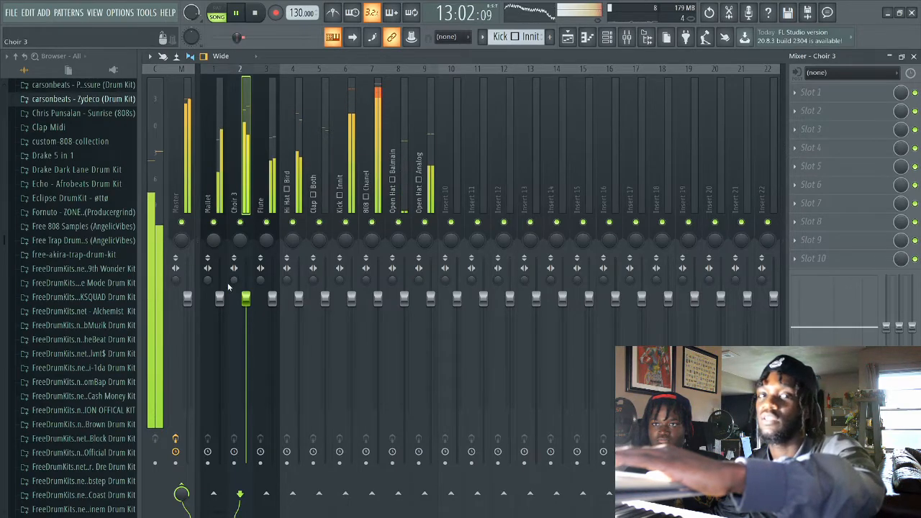
Step: Try the Choir 3 mixer track's stereo separation at 100% merged and 100% separated, and reset it to centre while playing the loop
drag(234, 282, 235, 230)
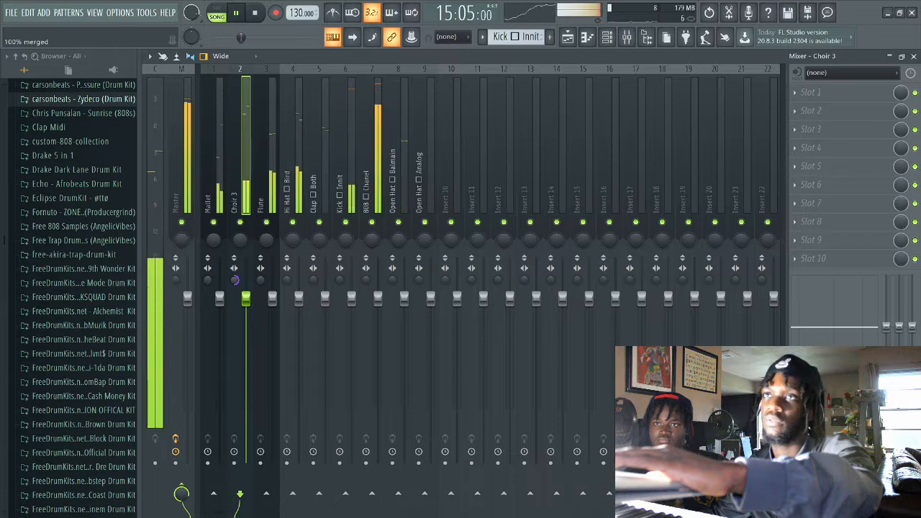
drag(234, 280, 234, 338)
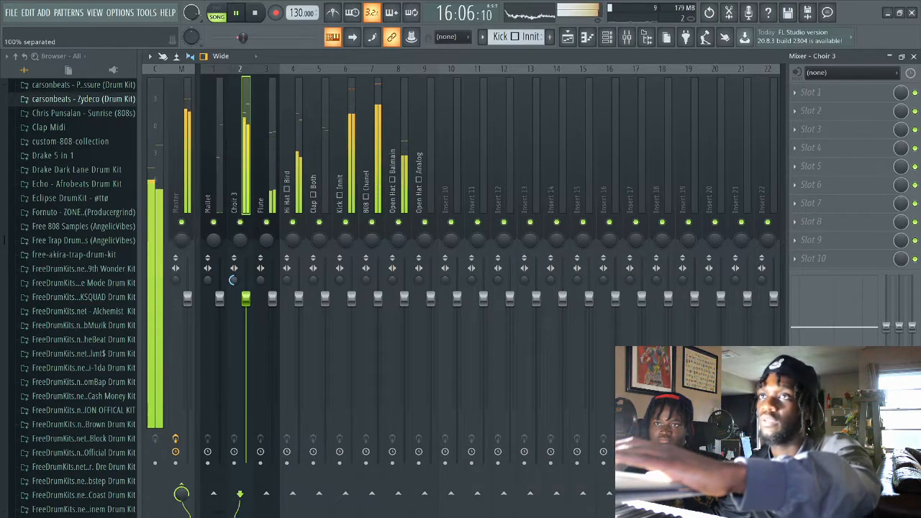
key(space)
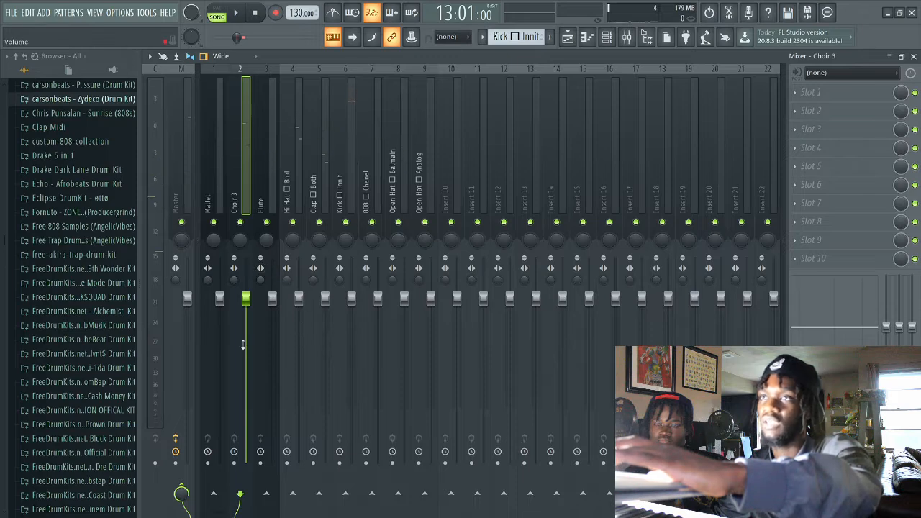
key(space)
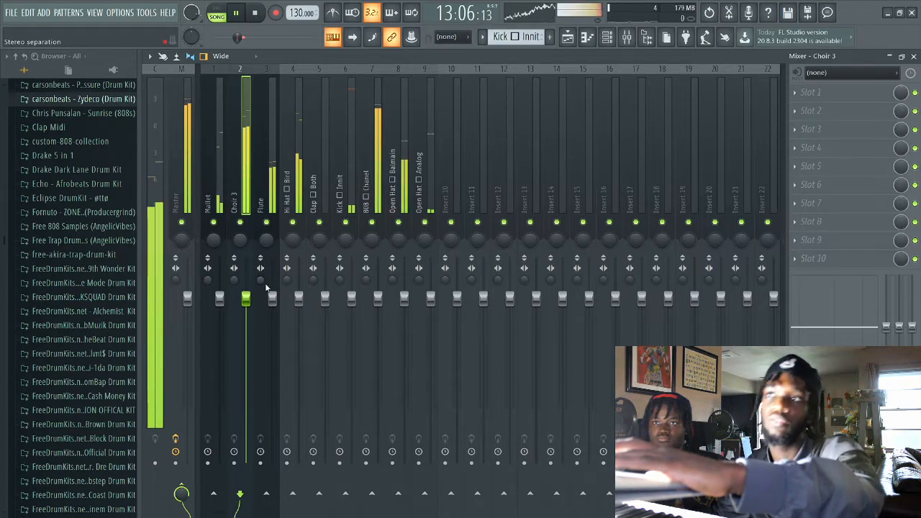
Step: Set the Flute track's stereo separation towards separated and the 808 Chanel and Kick Innit tracks towards merged, and stop playback
click(272, 287)
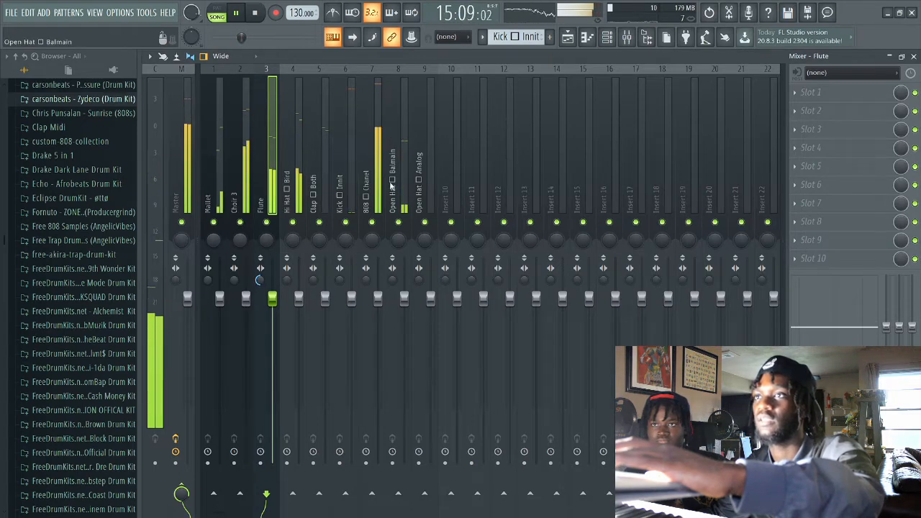
click(367, 282)
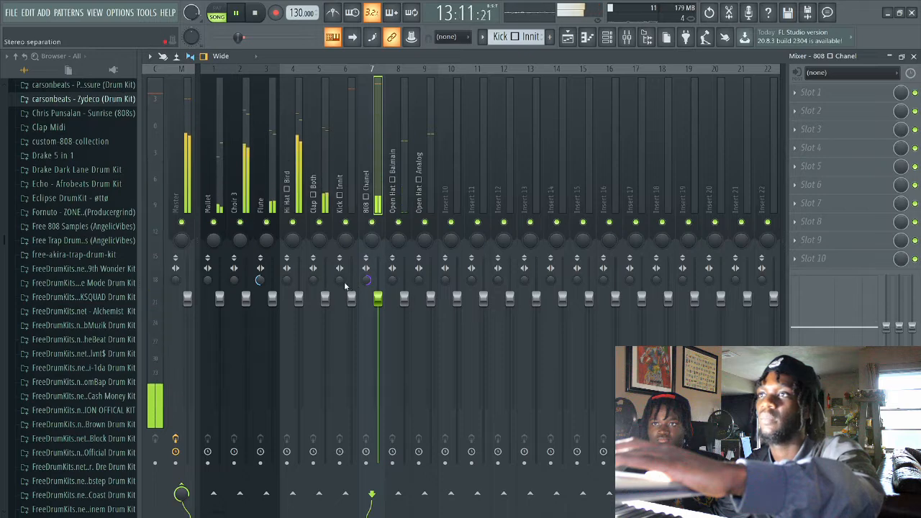
click(345, 286)
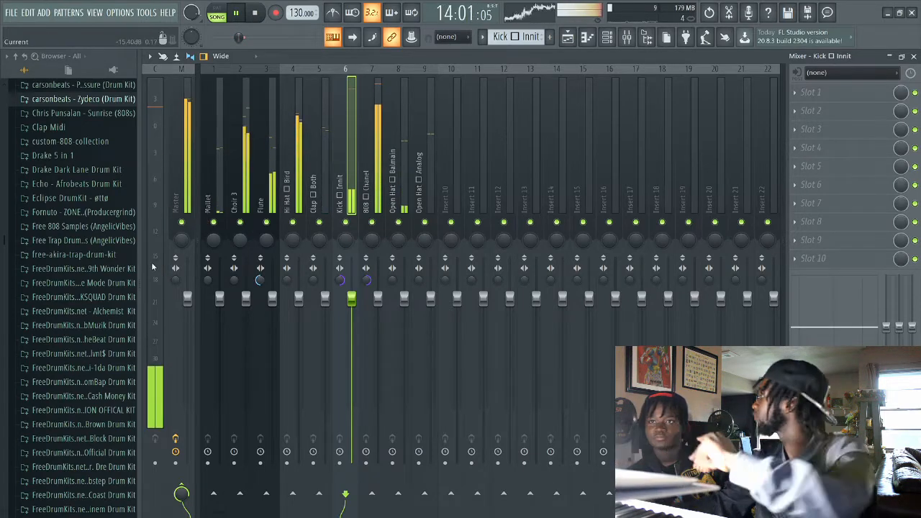
key(space)
Step: Select the mixer tracks from Mallet to Open Hat Analog, try lowering their faders together during playback, and restore them to 100%
click(213, 182)
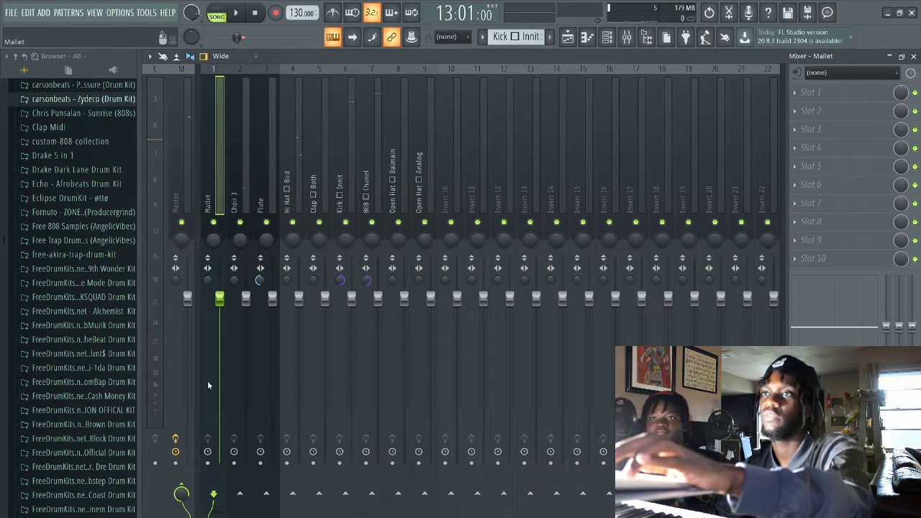
click(424, 186)
click(208, 172)
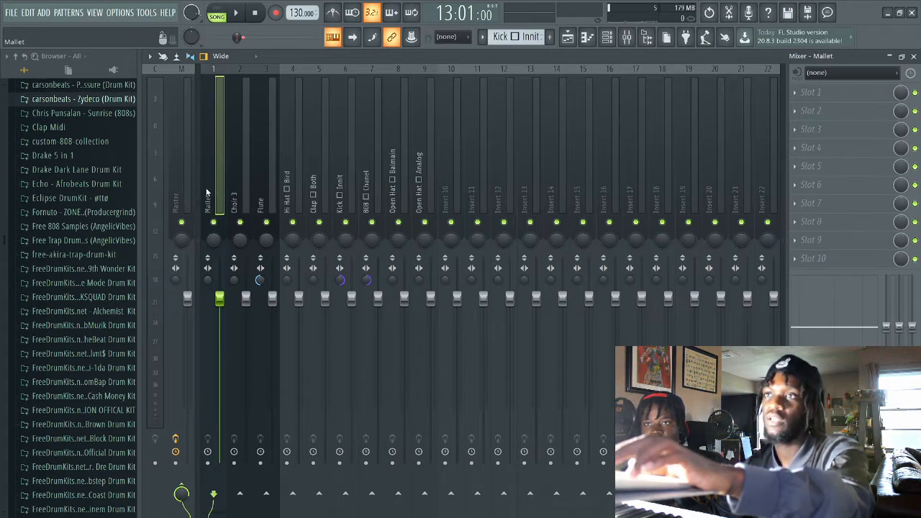
drag(215, 191, 415, 185)
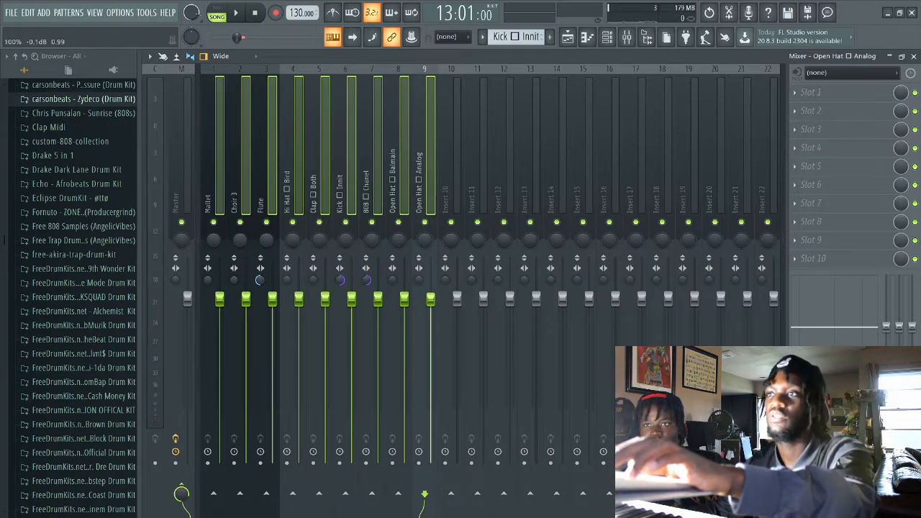
key(space)
drag(430, 299, 430, 332)
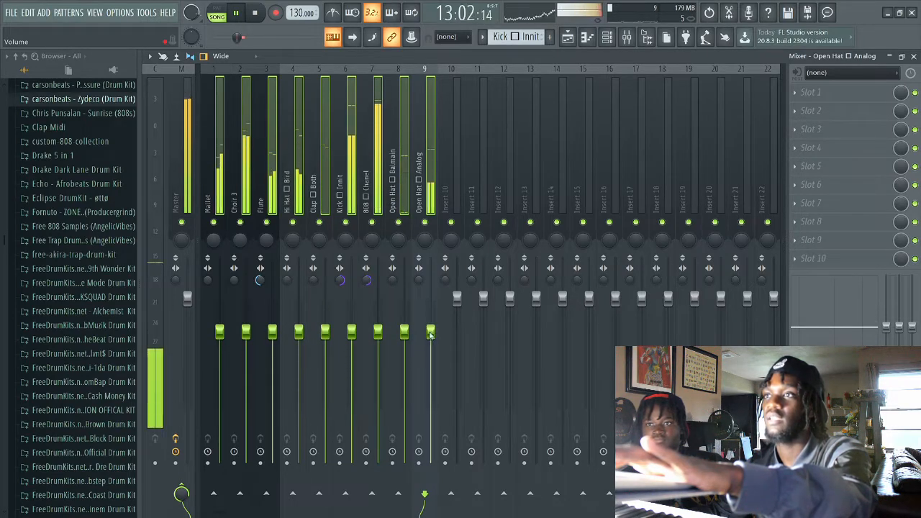
key(ctrl+z)
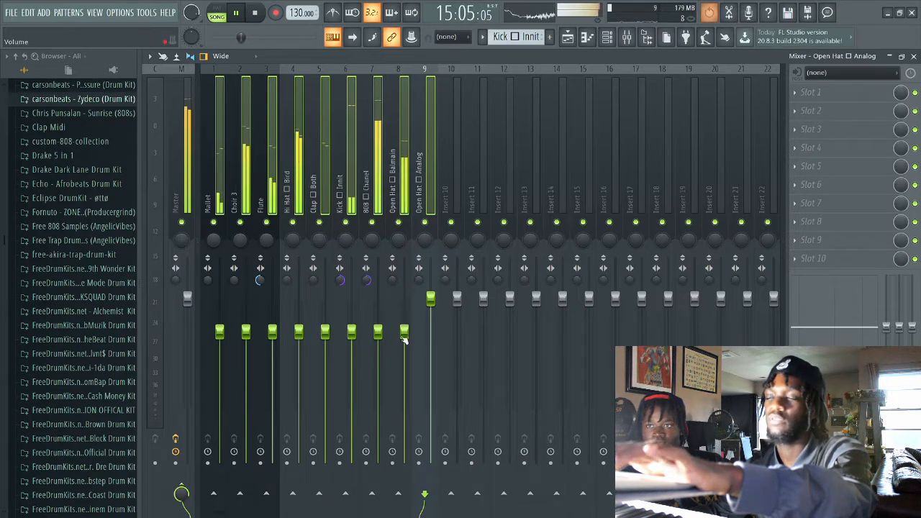
key(ctrl+z)
drag(432, 336, 432, 303)
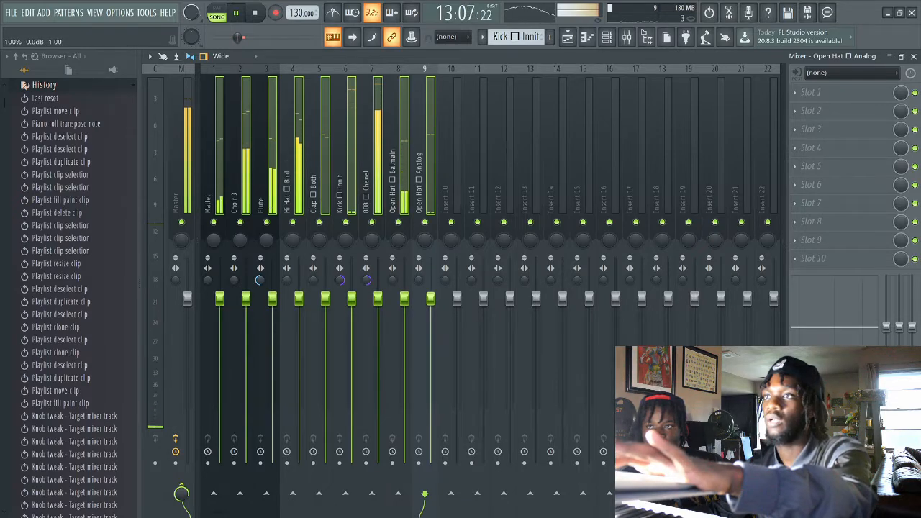
Step: Select only the Mallet mixer track, try lowering its fader and return it to full level, and play the loop
click(215, 180)
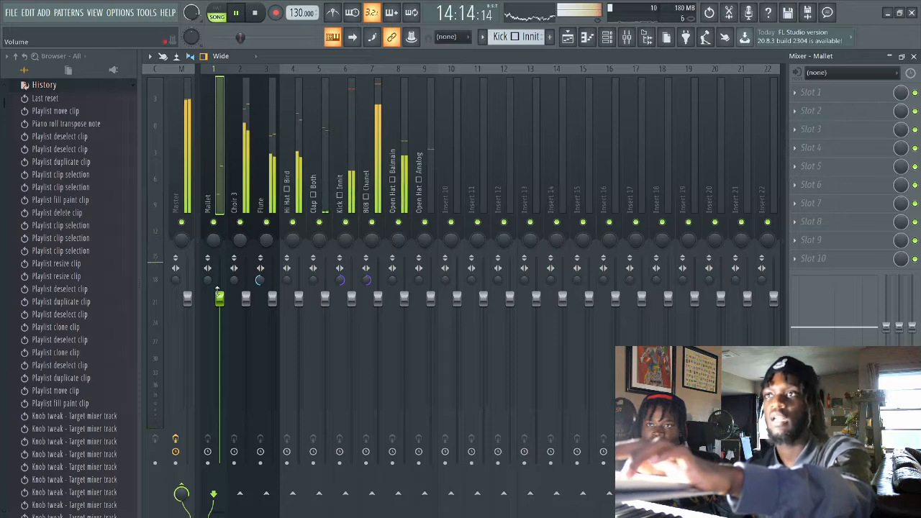
drag(219, 297, 220, 332)
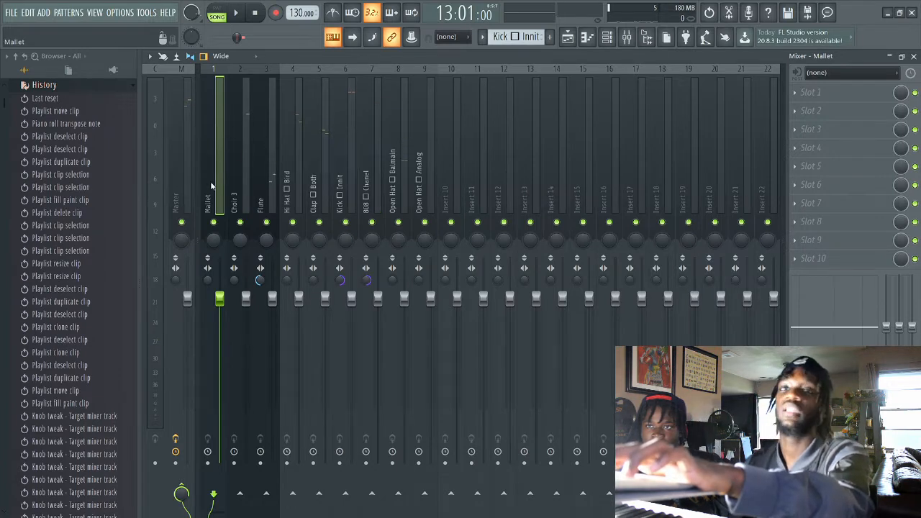
key(space)
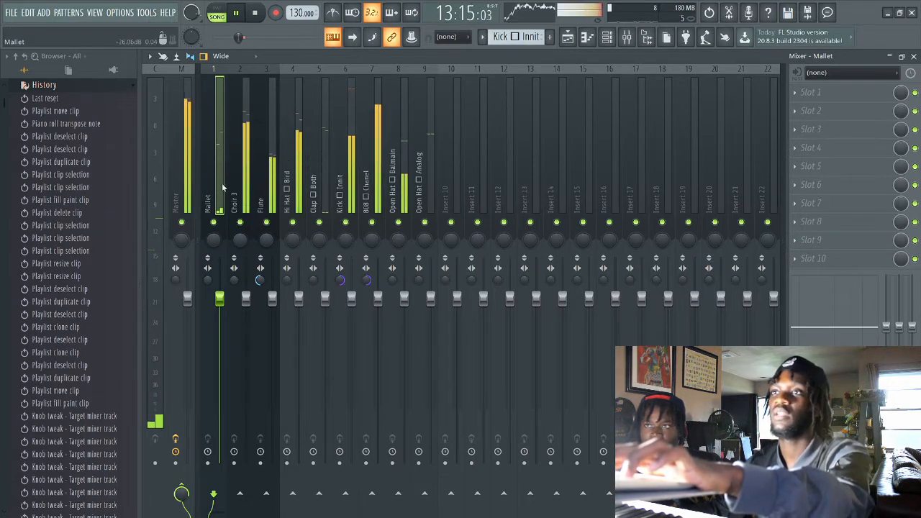
Step: Solo the Flute mixer track and compare the effect slots of the Flute and Mallet tracks
right_click(266, 222)
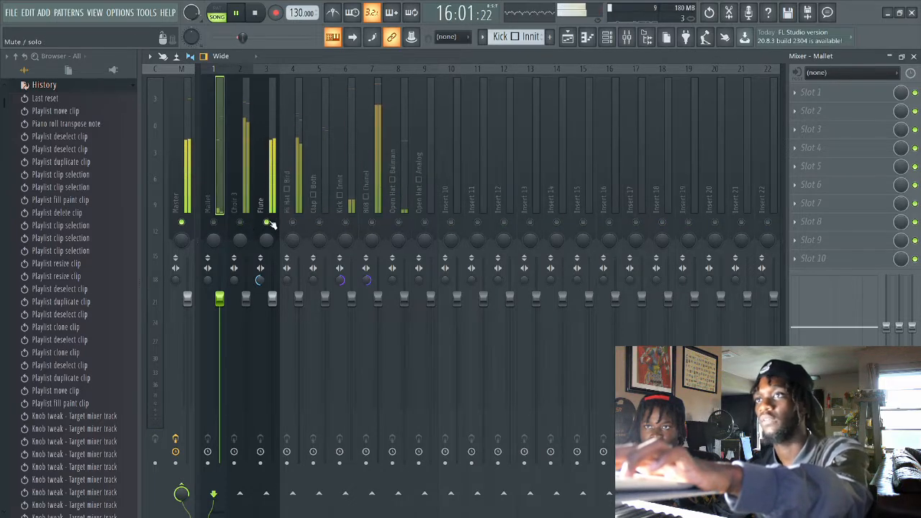
right_click(266, 222)
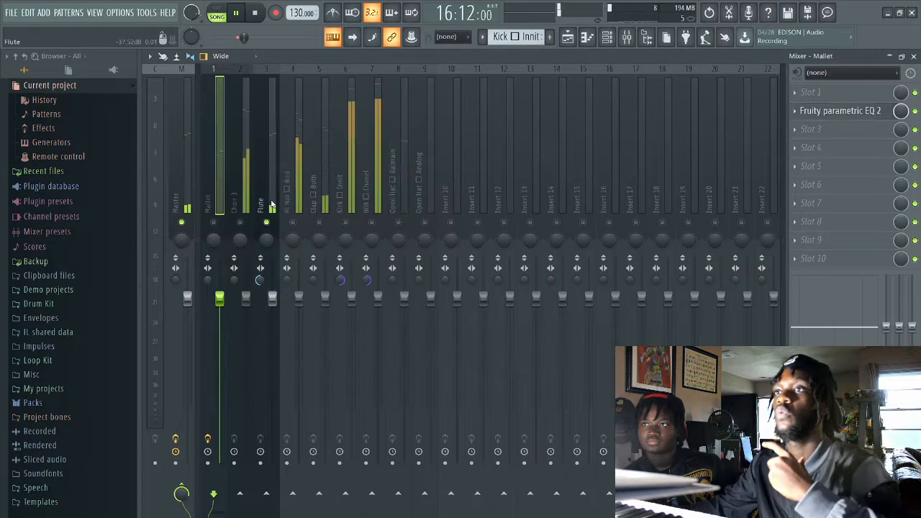
click(271, 205)
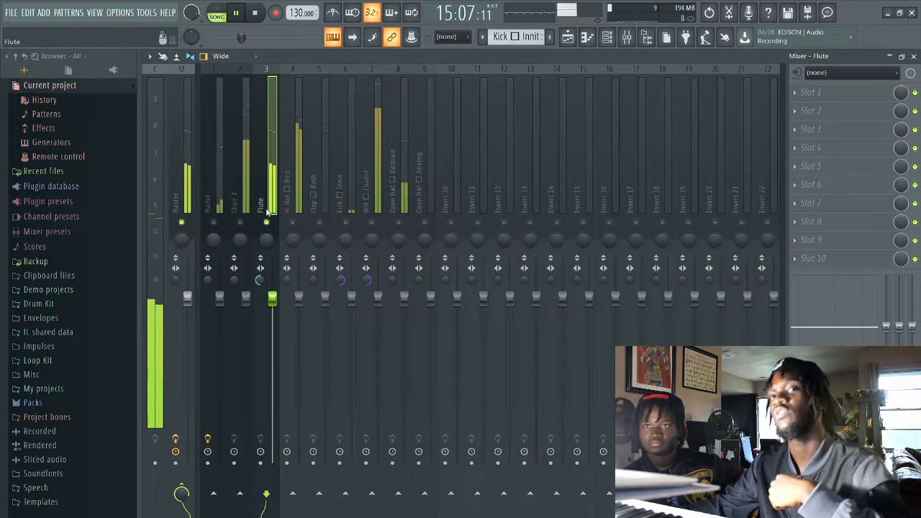
click(213, 201)
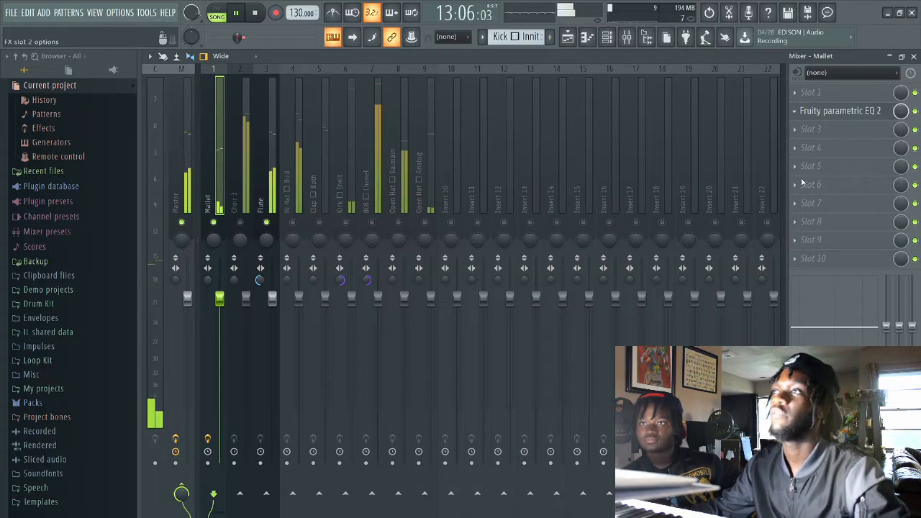
Step: Add Fruity parametric EQ 2 with low and high cuts and Fruity Reeverb 2 with room size 98 to the Flute track
drag(802, 182, 252, 174)
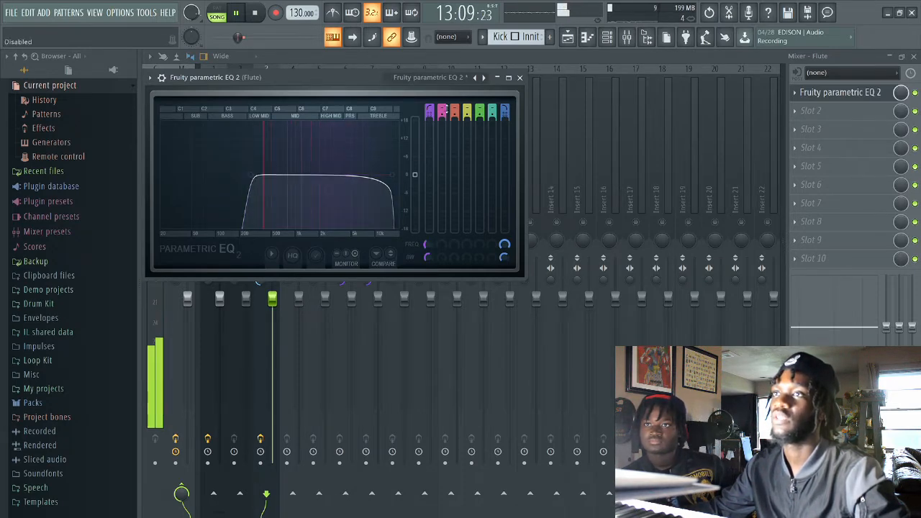
click(520, 77)
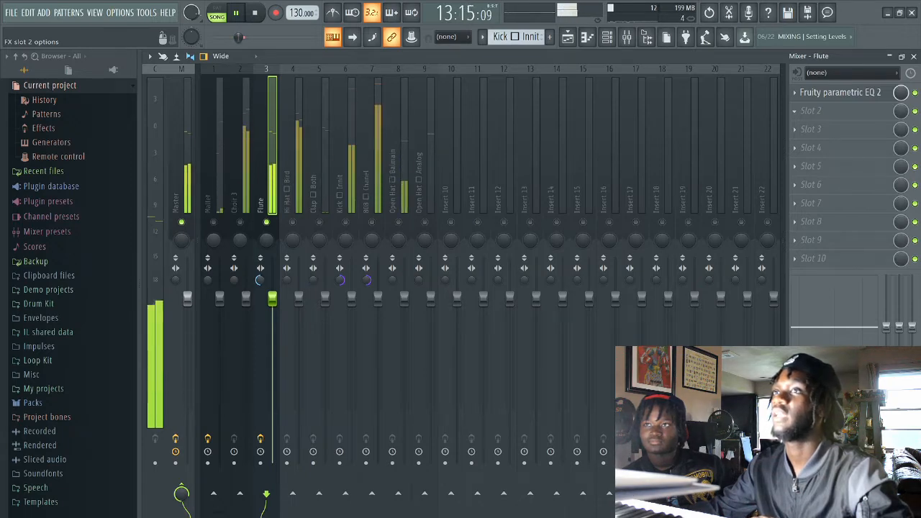
click(632, 160)
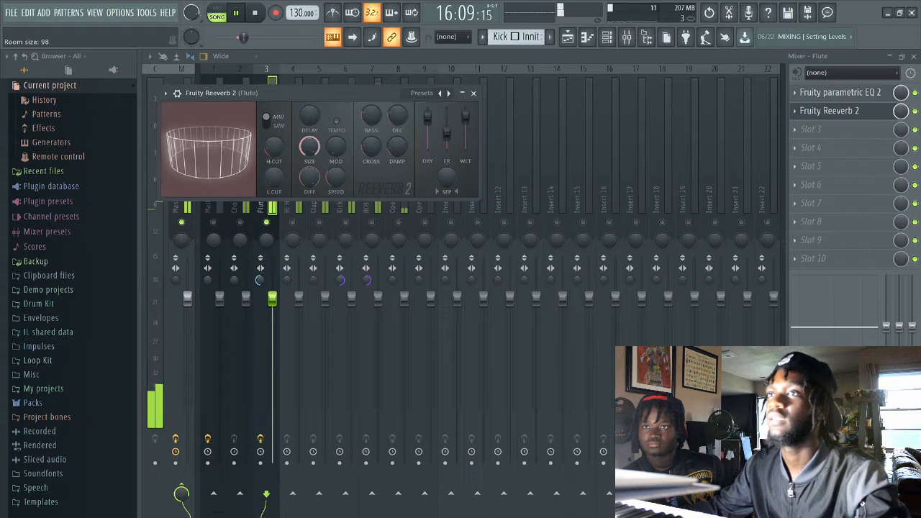
click(474, 94)
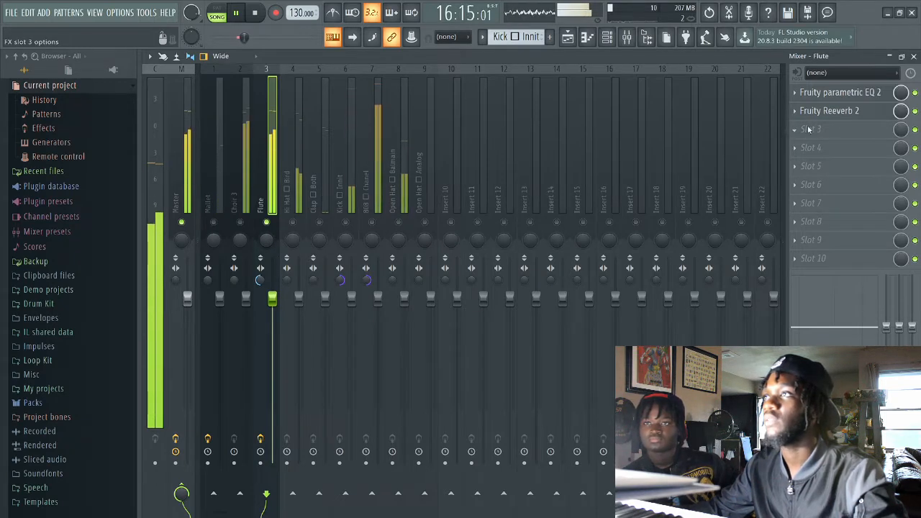
Step: Add Fruity Delay 3 with 37.3% output wet to the Flute track's slot 3, and end the track's solo
click(644, 136)
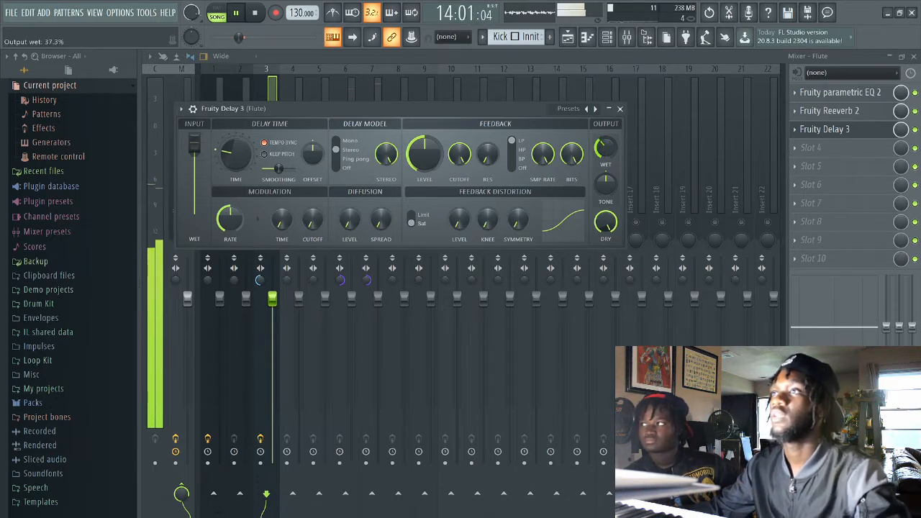
click(619, 109)
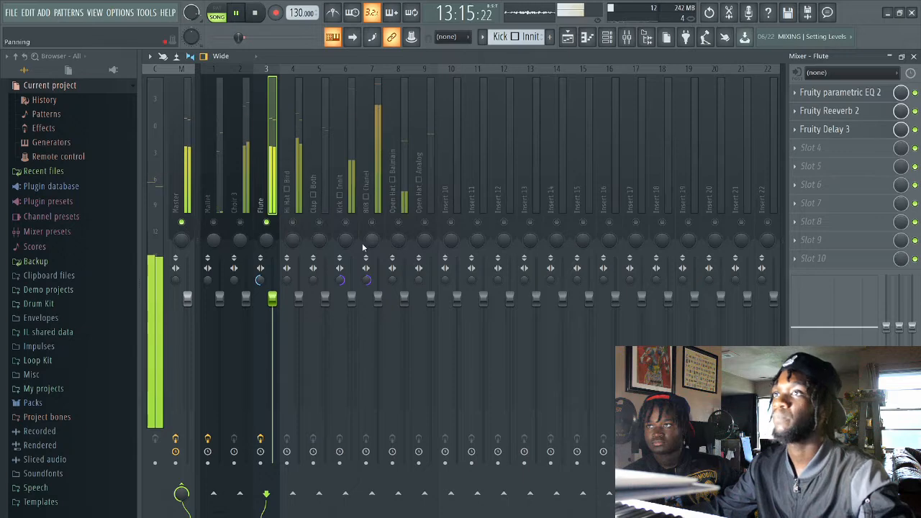
right_click(266, 222)
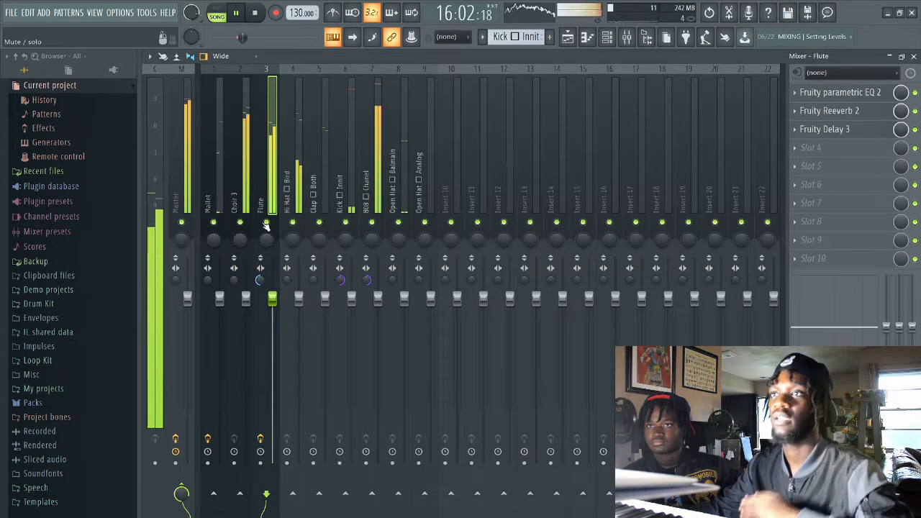
Step: Lower the mixer faders of Choir 3 to 76% (-5.2 dB), Flute to 88% (-2.9 dB) and Mallet to 85% (-3.5 dB)
click(246, 301)
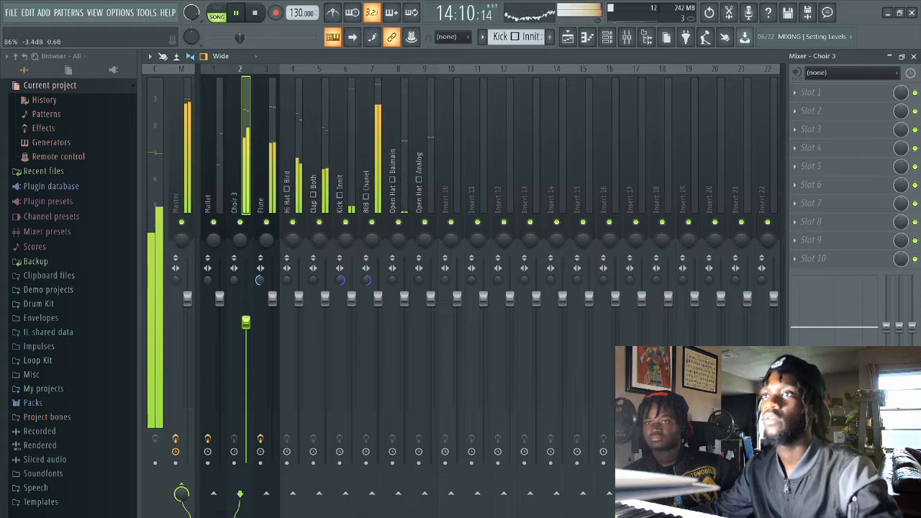
drag(246, 333, 245, 346)
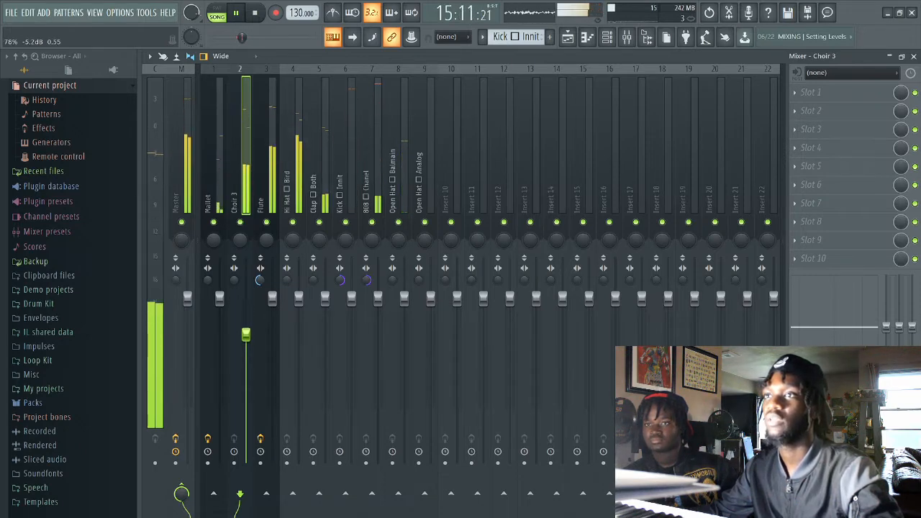
drag(272, 297, 272, 312)
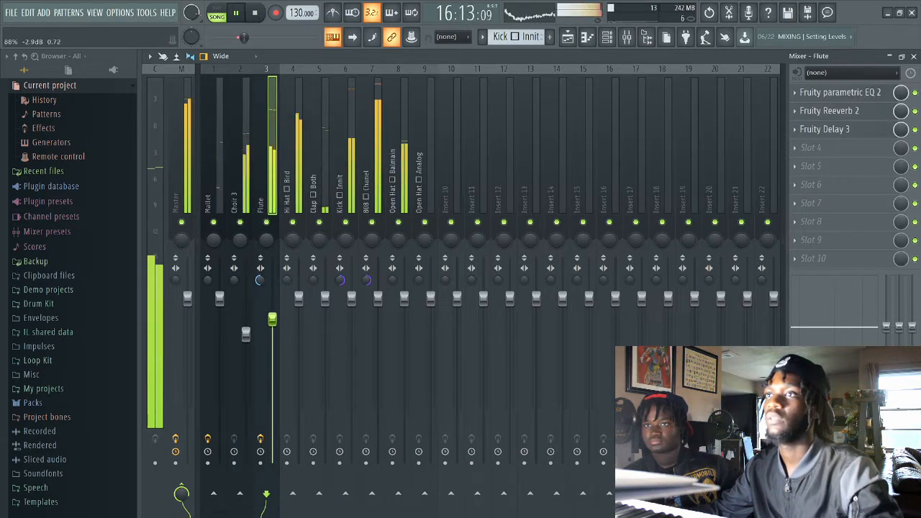
drag(219, 297, 219, 324)
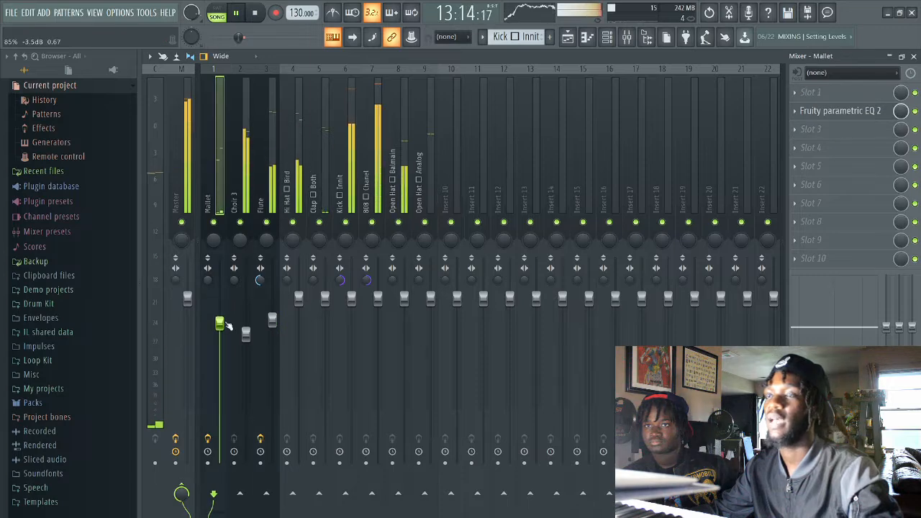
Step: Lower the Hi Hat Bird, Clap Both and both Open Hat faders, and bring Kick Innit and 808 Chanel down together to 87% (-3.1 dB)
drag(299, 297, 325, 313)
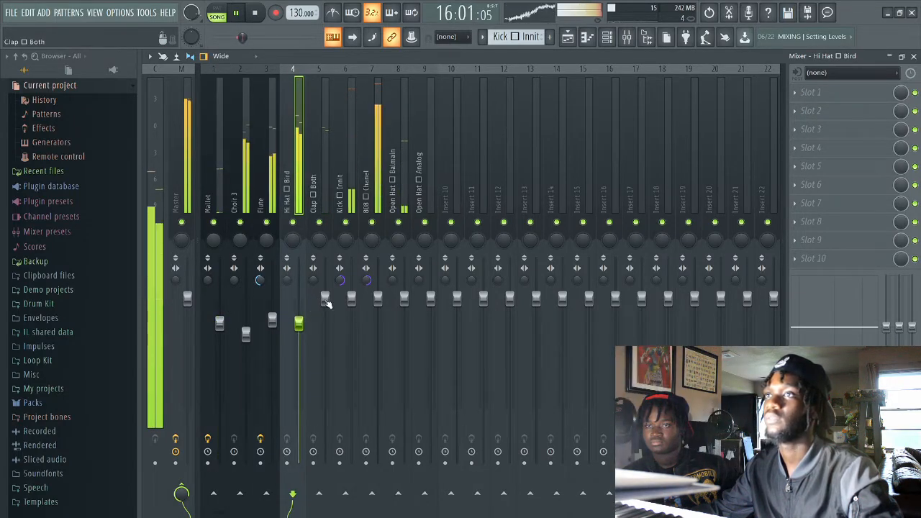
click(351, 298)
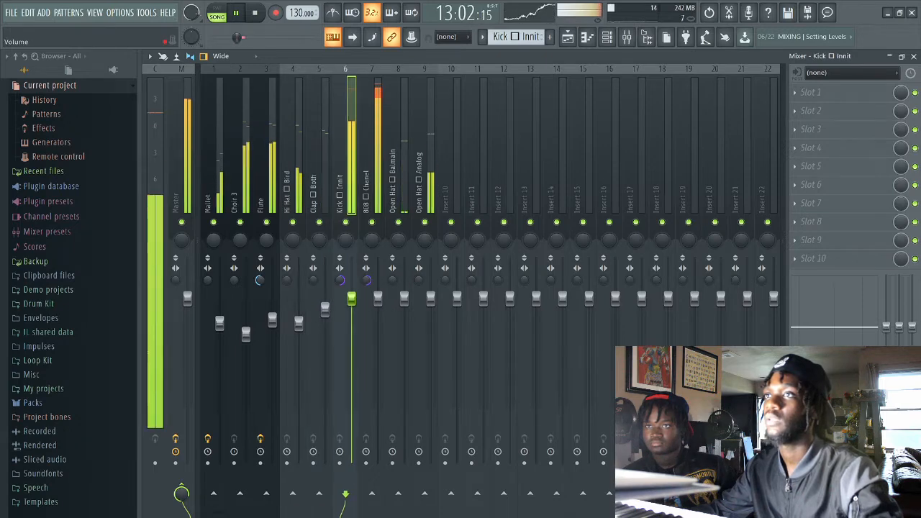
click(369, 194)
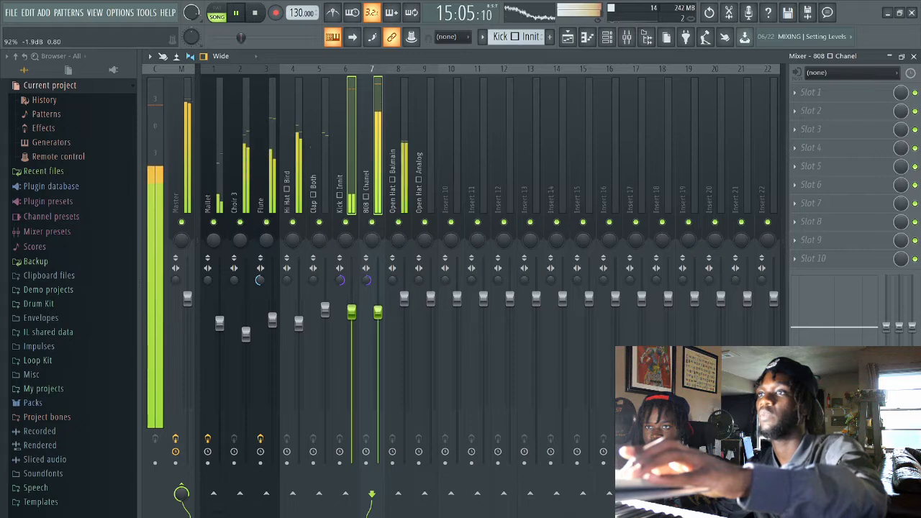
drag(378, 312, 380, 324)
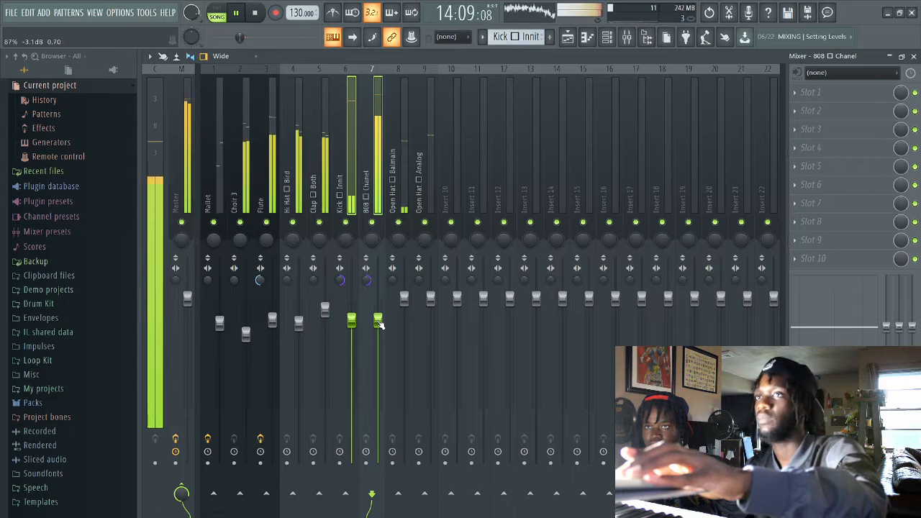
drag(404, 298, 430, 312)
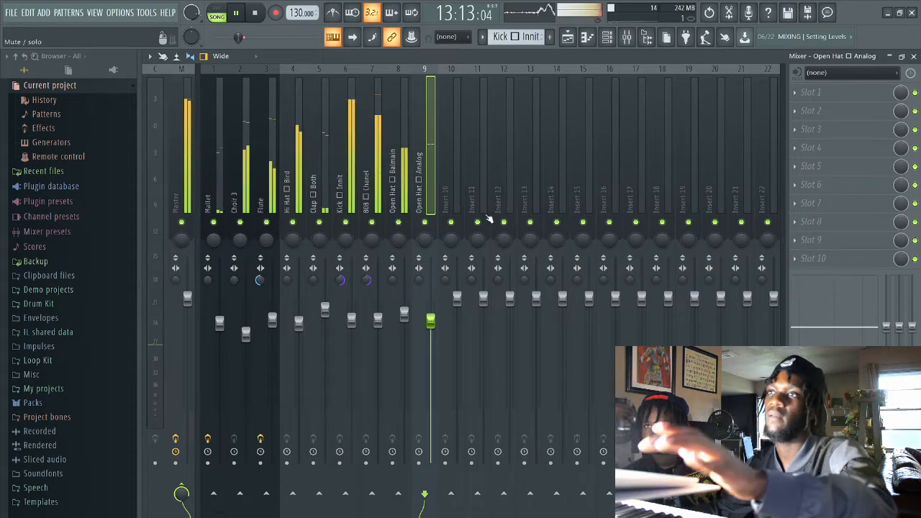
Step: Close the mixer and clear the playlist's loop selection, moving playback to near bar 13
click(914, 57)
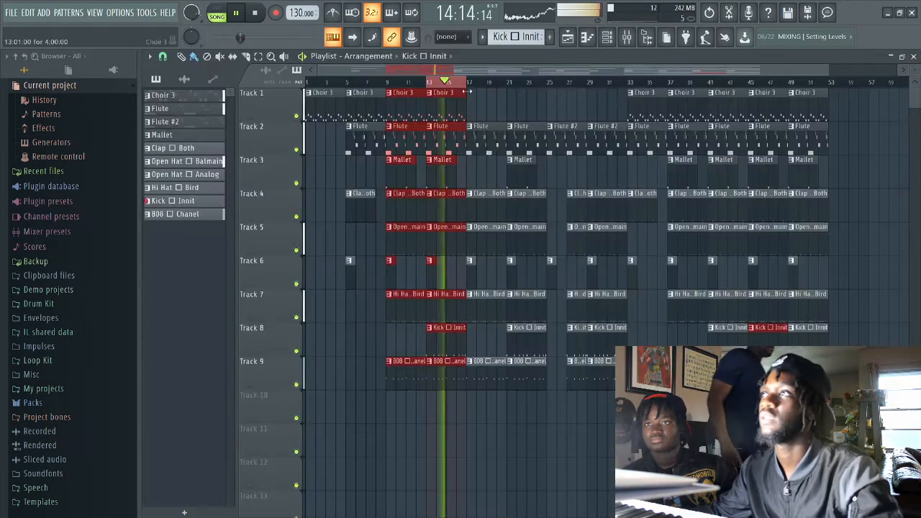
click(431, 82)
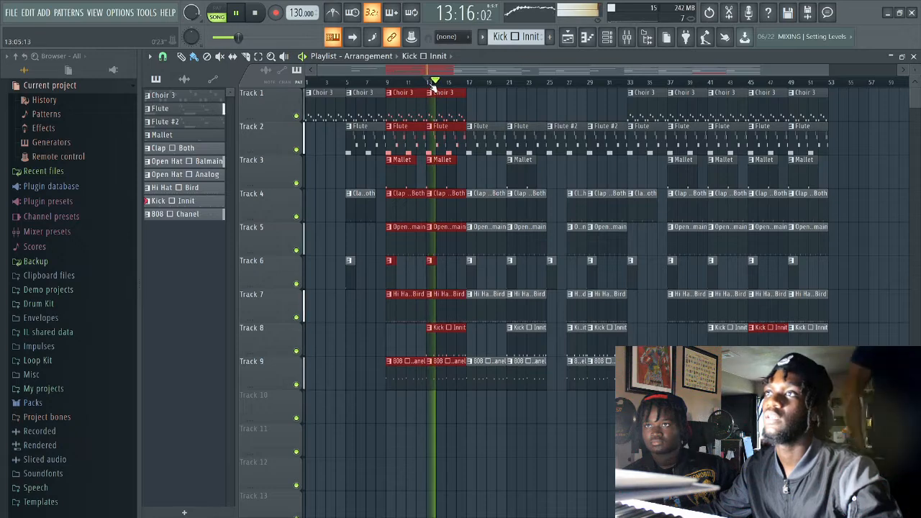